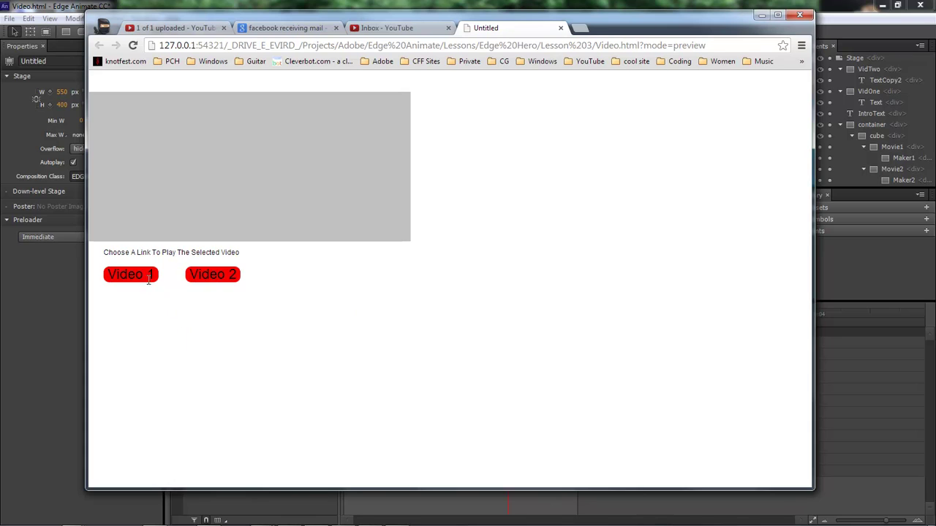
Show and then hide the first video with the Video 1 button in the browser preview.
left_click(147, 274)
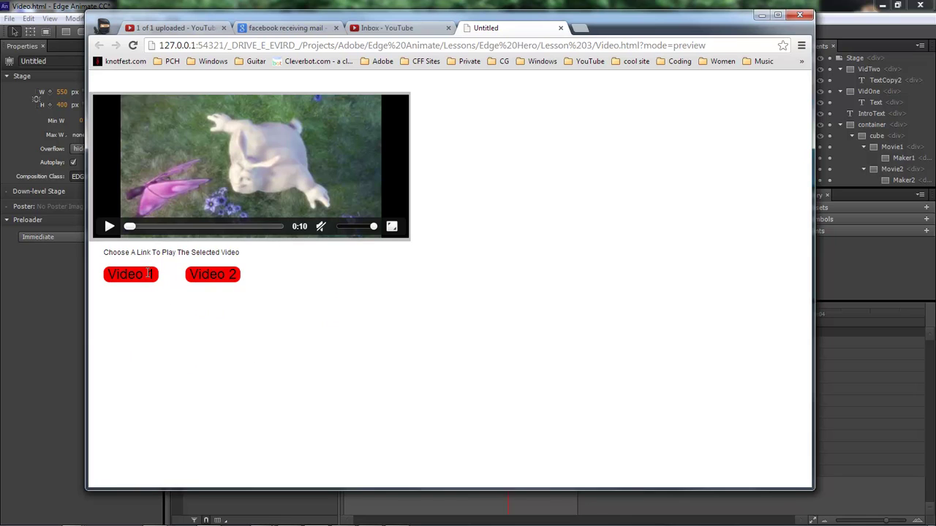
left_click_drag(148, 274, 149, 268)
left_click(308, 276)
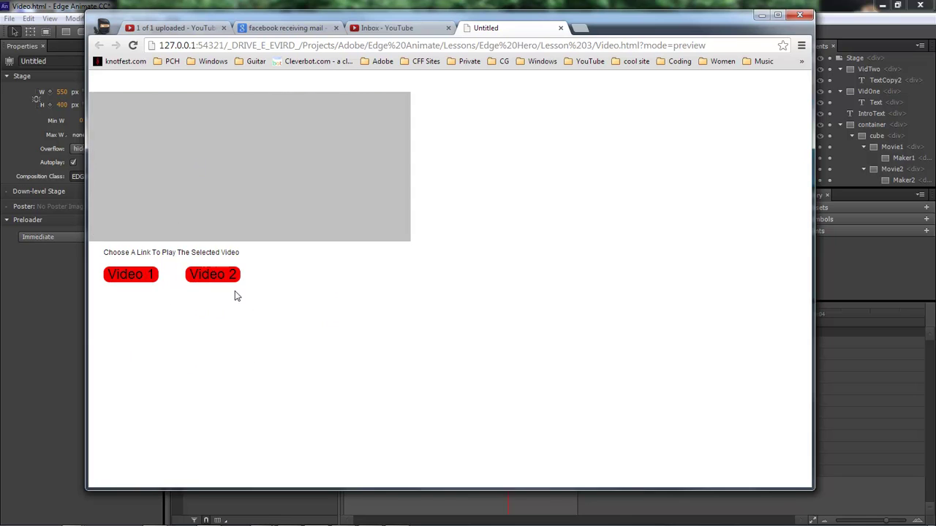
Show and hide the second video with Video 2, then close the preview and minimize Chrome.
left_click(226, 274)
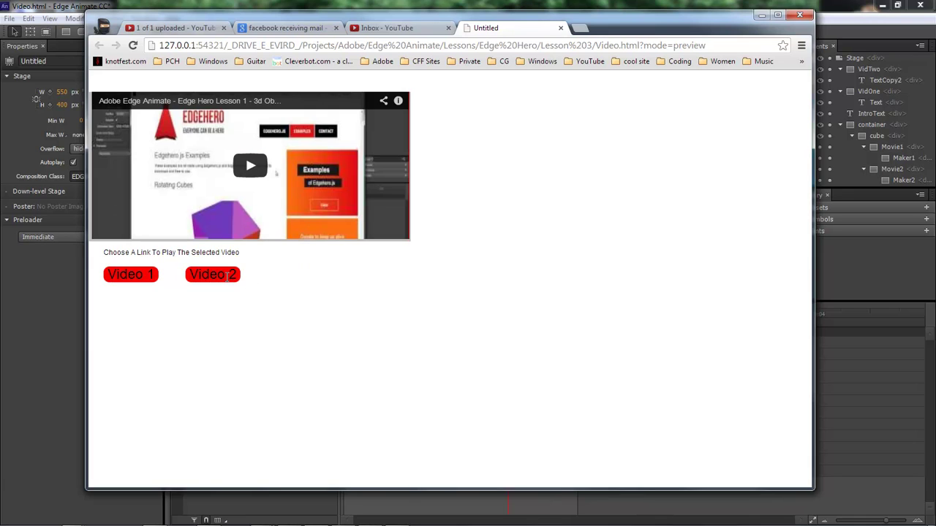
left_click(226, 275)
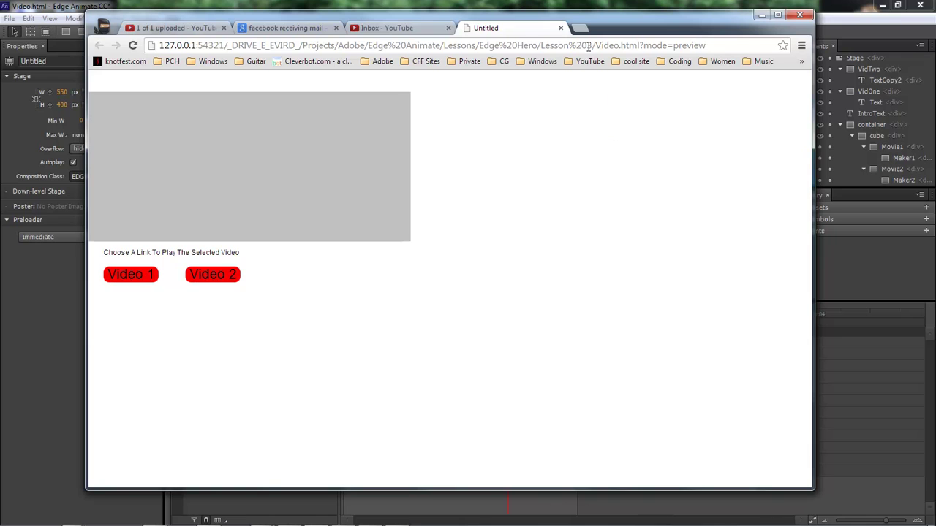
left_click(561, 29)
left_click(762, 15)
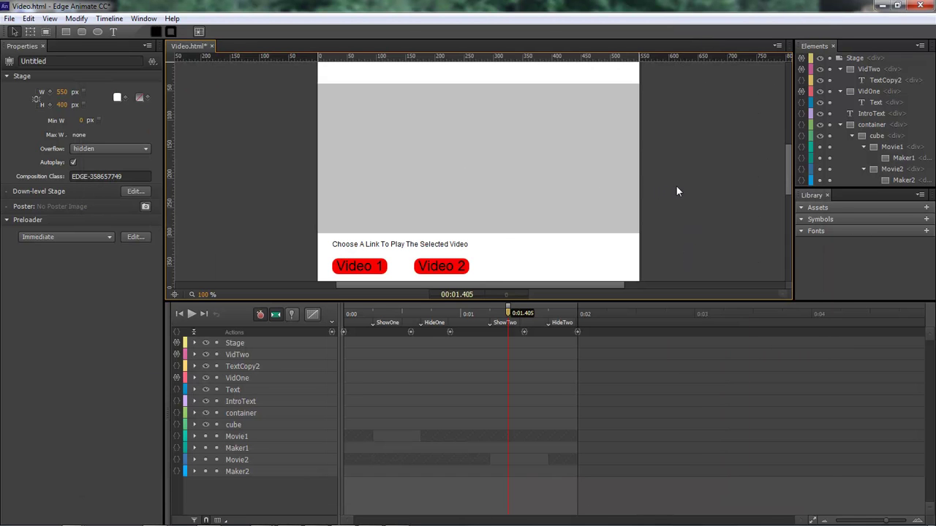
In a new document, draw a grey rectangle across the stage and duplicate it.
key("ctrl+n")
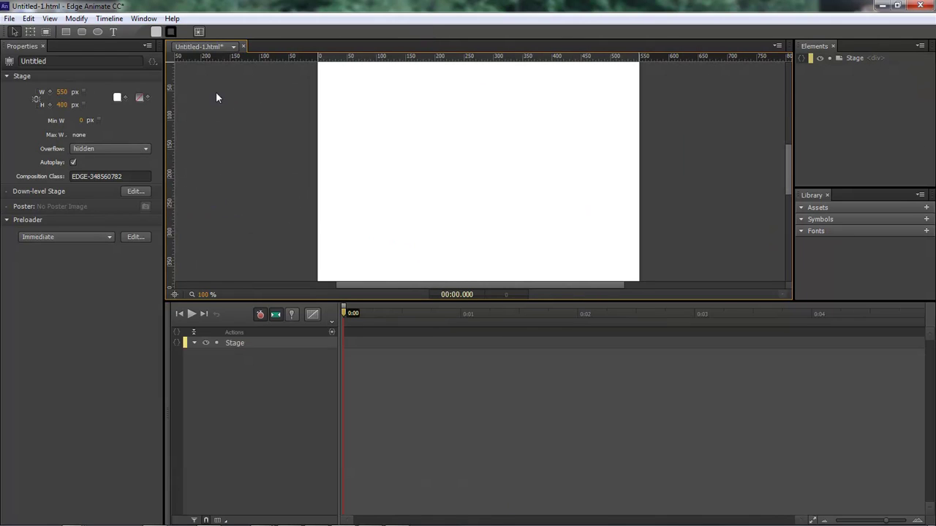
left_click(65, 31)
left_click_drag(333, 95, 613, 247)
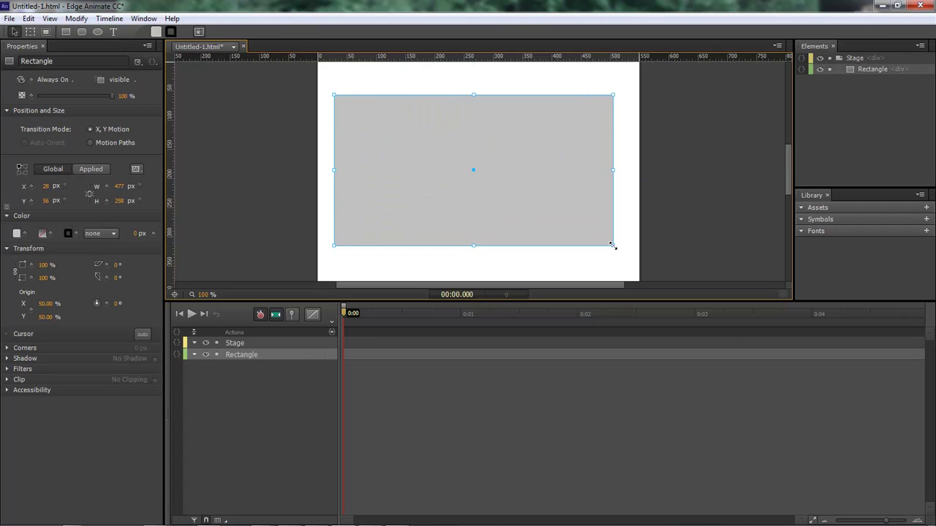
key("ctrl+d")
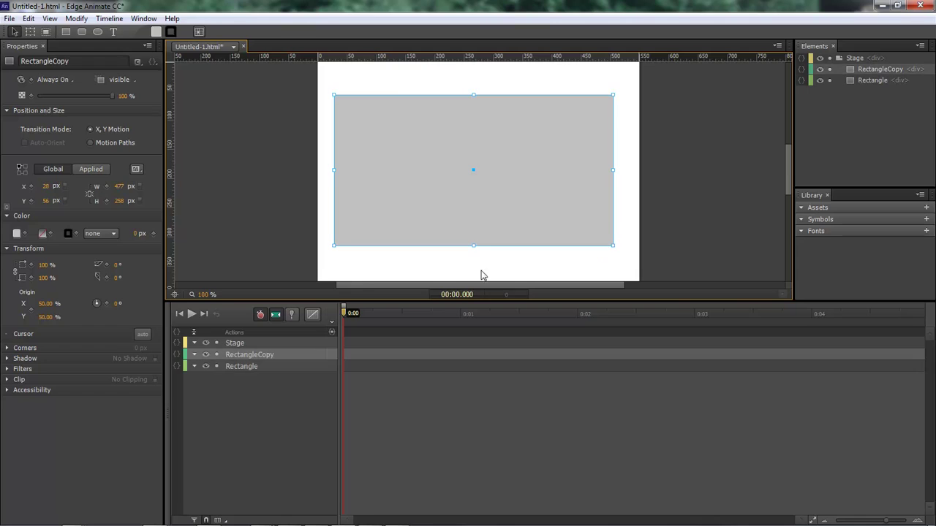
Rename the original rectangle 'container' and its copy 'cube' in the timeline.
double_click(242, 366)
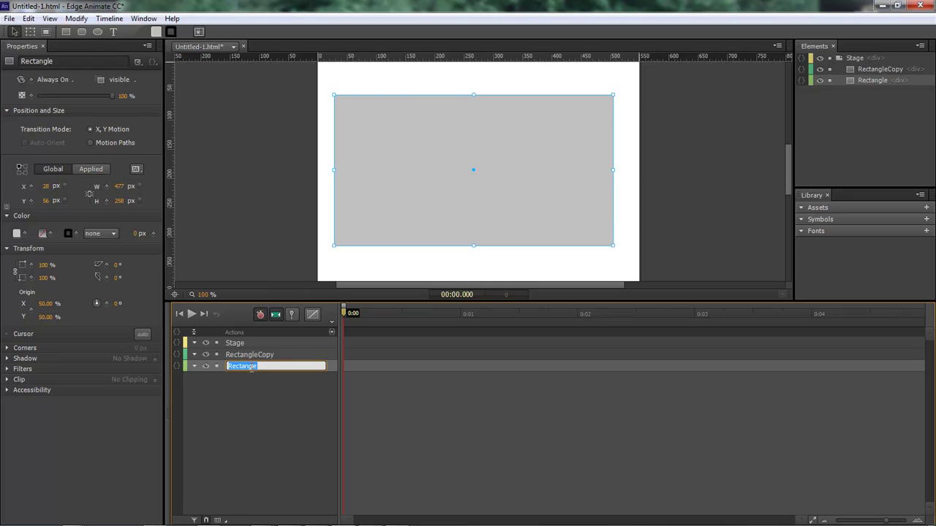
type("container")
key("Return")
left_click(252, 355)
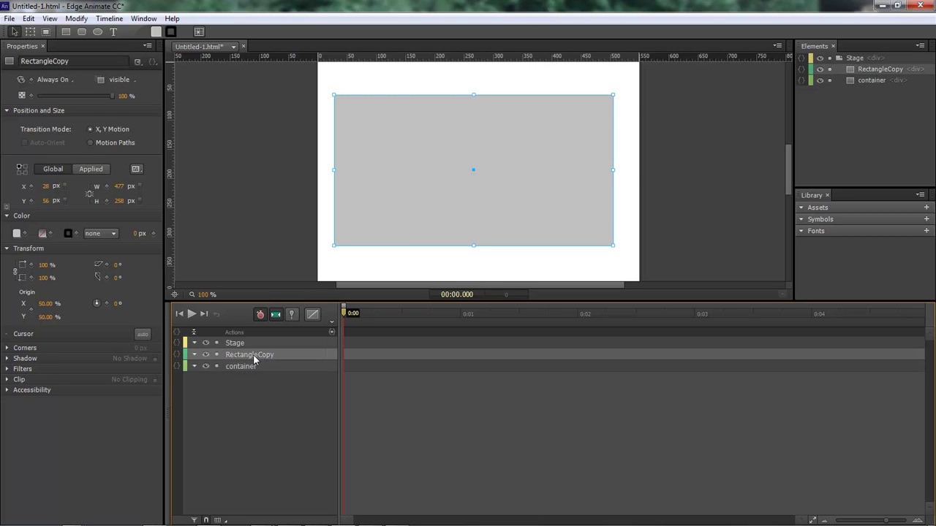
double_click(258, 355)
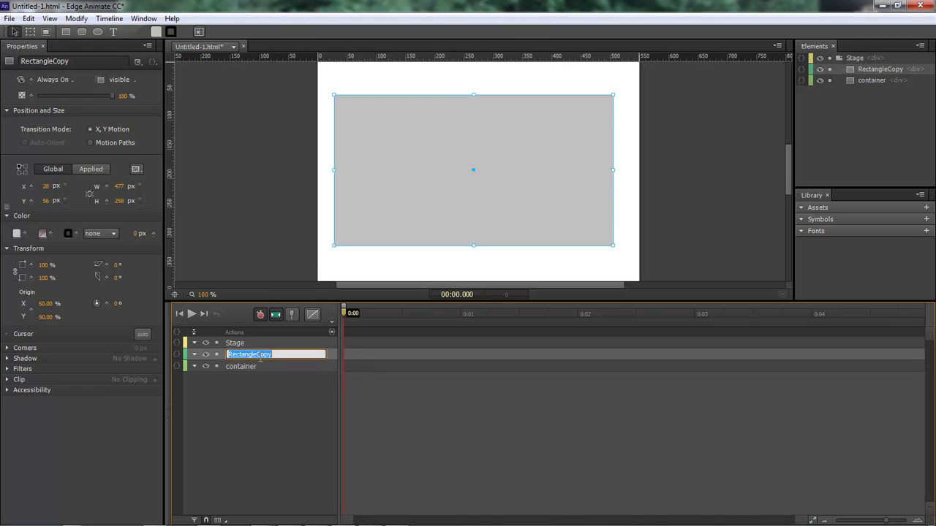
type("cube")
key("Return")
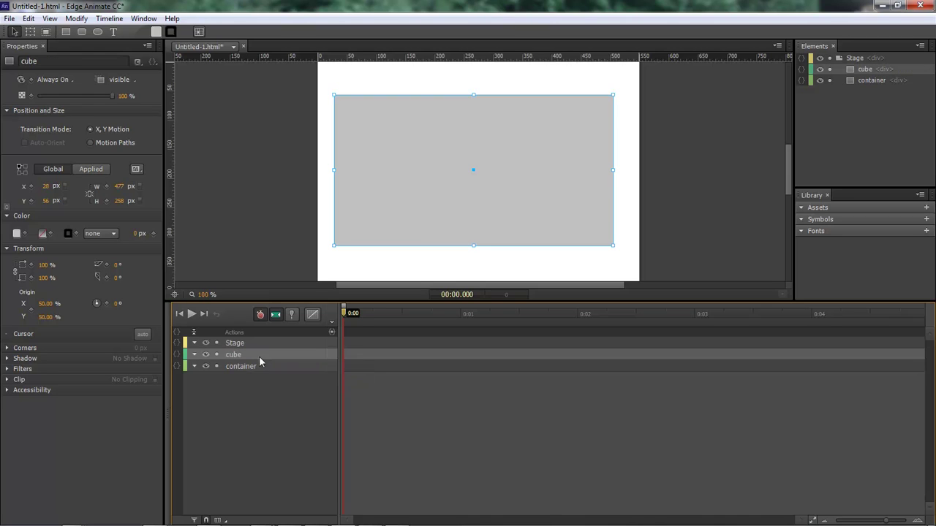
left_click(864, 68)
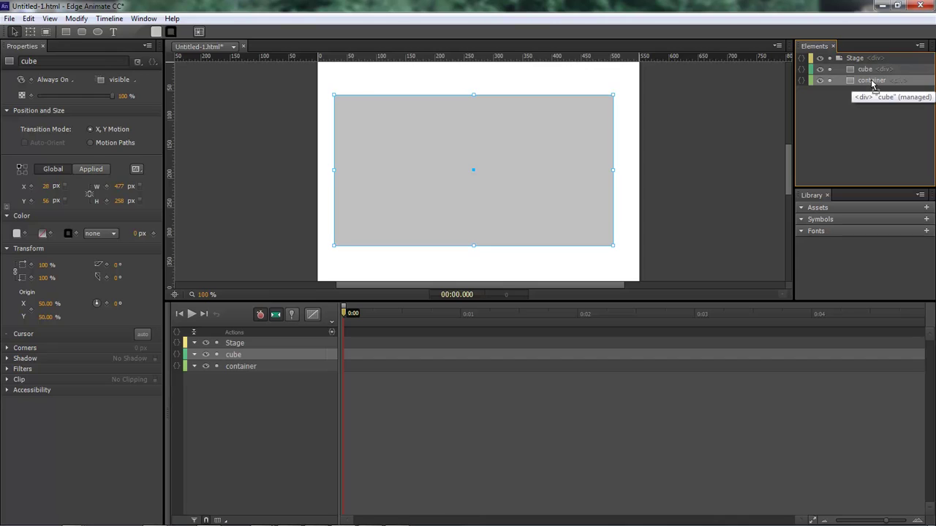
Nest cube inside container and make two duplicates of cube.
left_click_drag(871, 79, 871, 80)
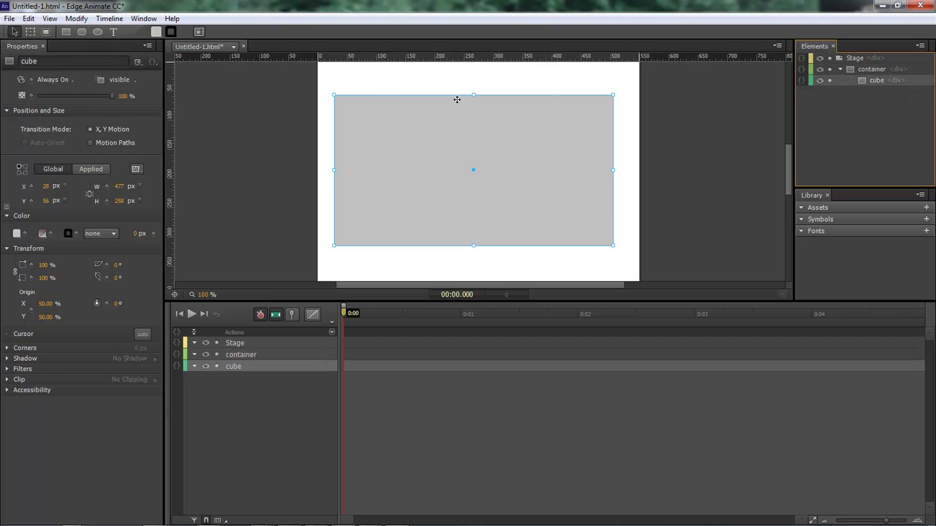
left_click(237, 372)
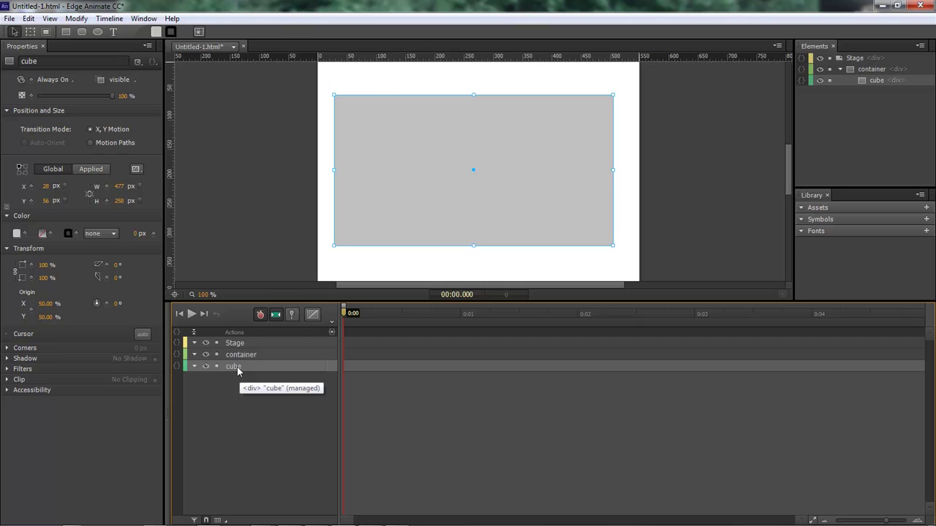
key("ctrl+d")
key("ctrl+d")
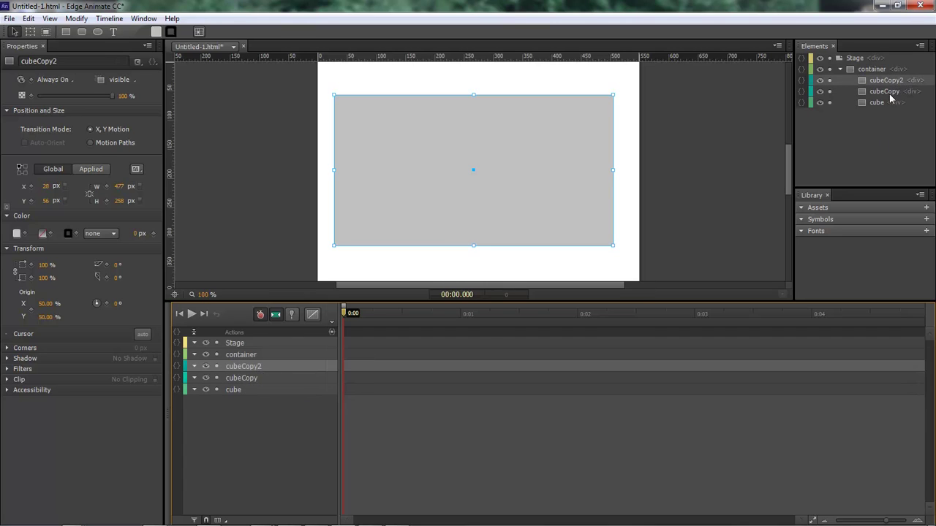
left_click_drag(878, 103, 880, 82)
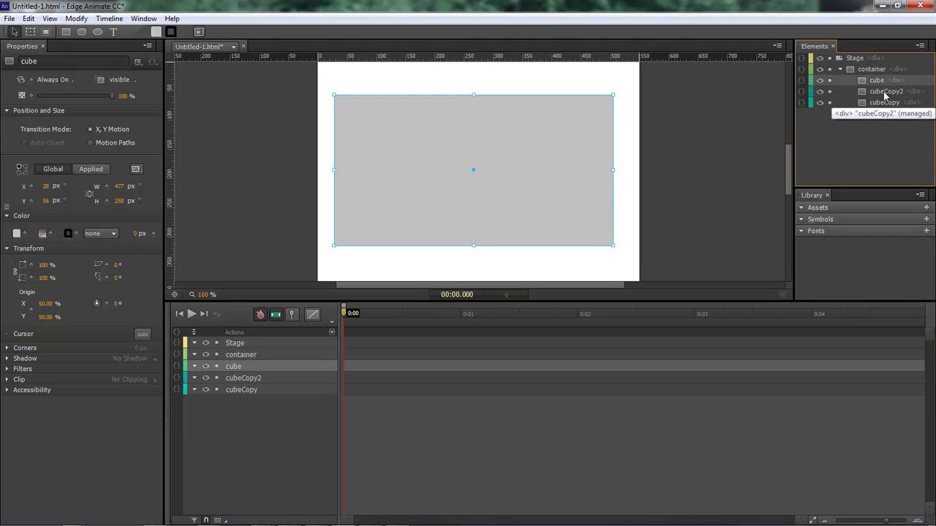
Rename one copy 'Movie1', nest the other copy inside it and rename that 'Maker1'.
double_click(884, 92)
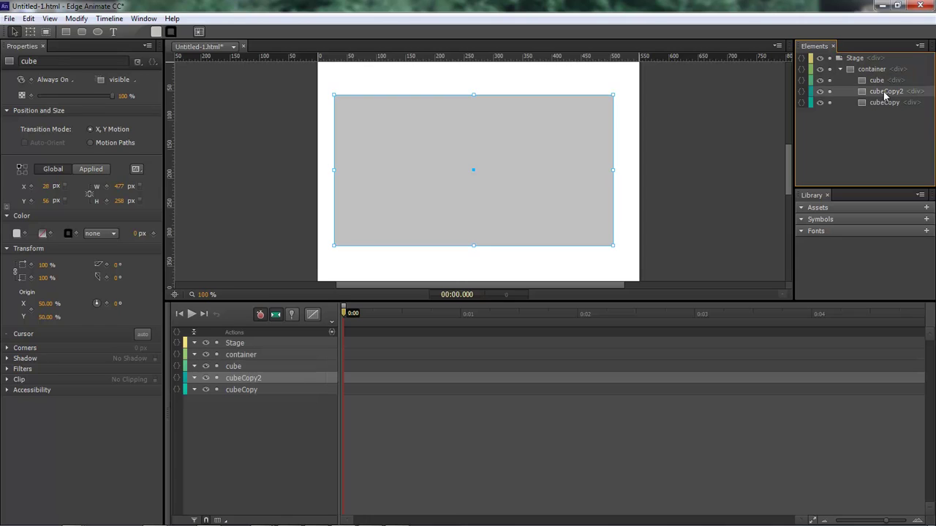
type("Movie1")
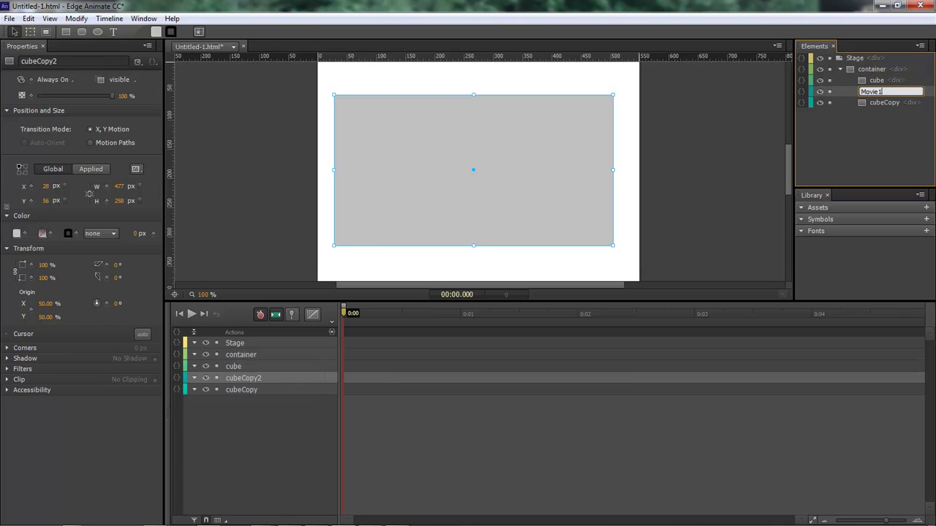
key("Return")
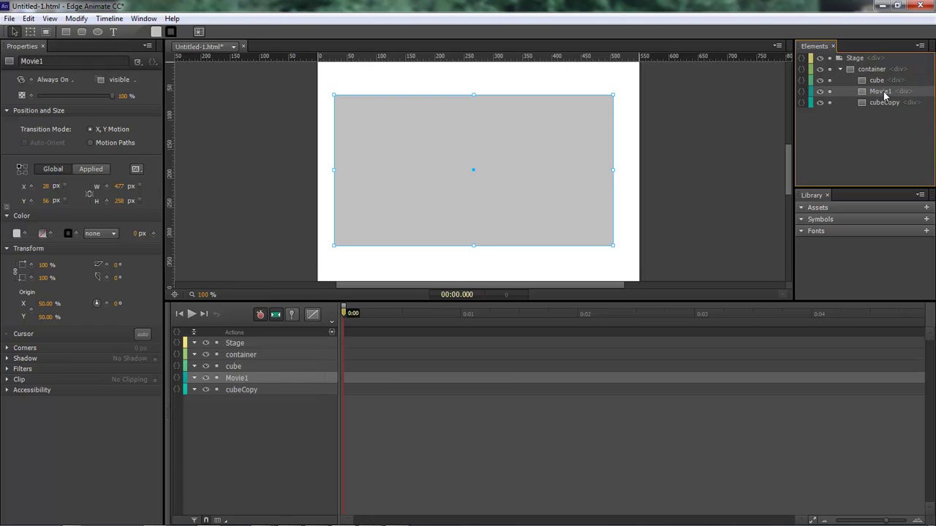
left_click_drag(876, 103, 882, 91)
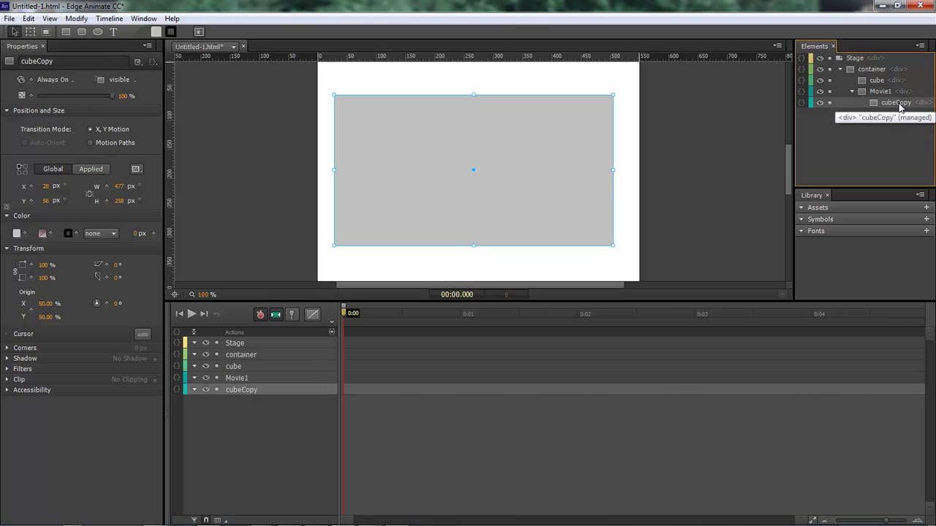
double_click(898, 103)
type("Maker1")
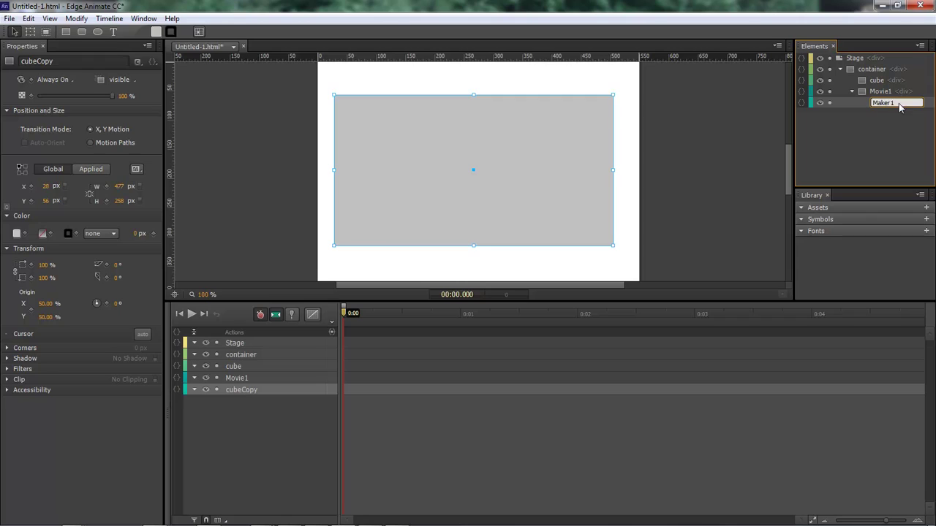
key("Return")
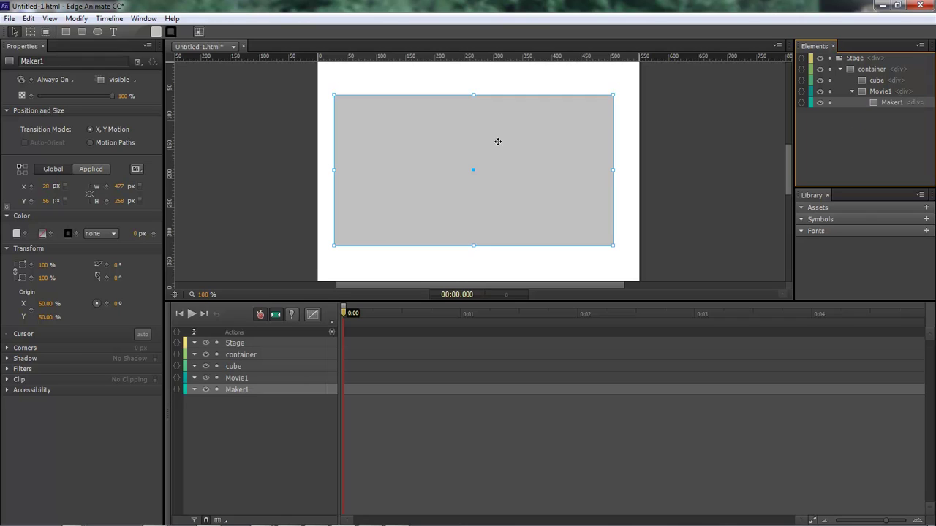
left_click(881, 92)
Shrink Movie1 to about 461 by 249 px and Maker1 to about 463 by 251 px.
left_click(613, 245)
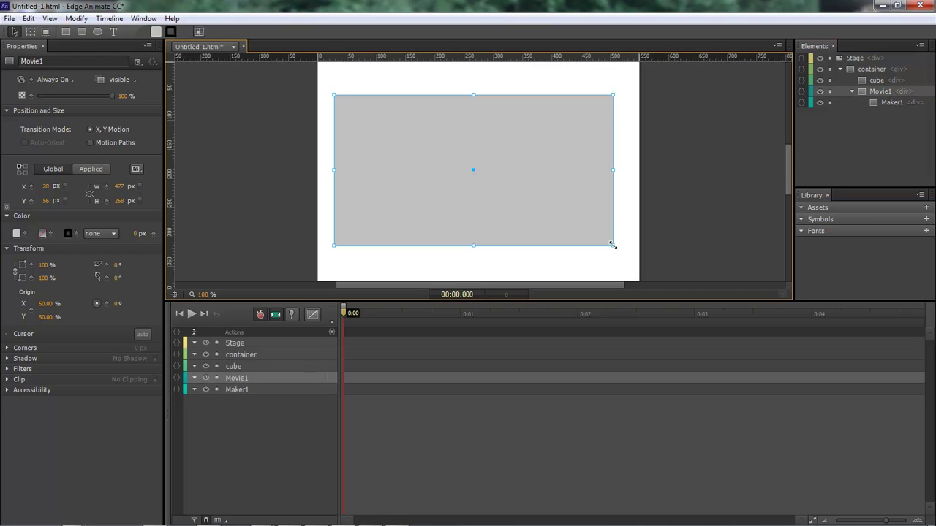
left_click_drag(613, 245, 604, 238)
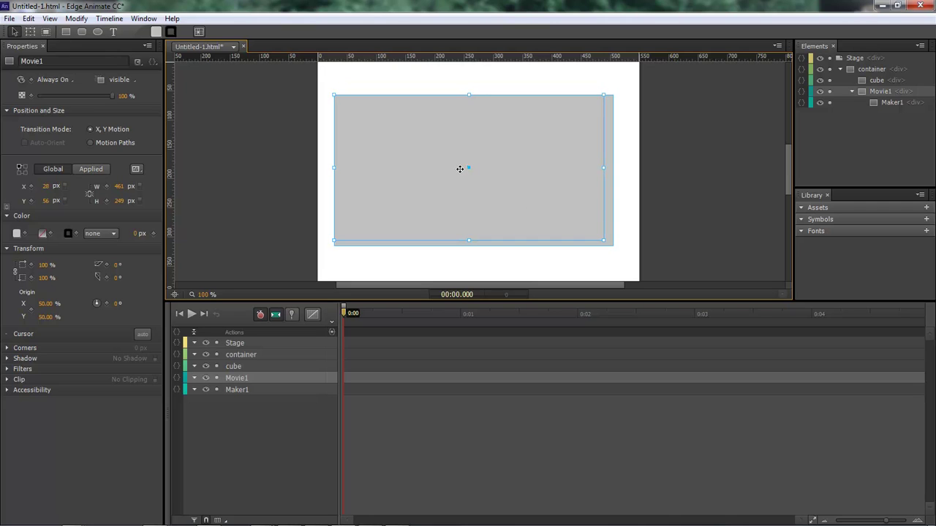
left_click_drag(460, 165, 458, 168)
left_click(882, 103)
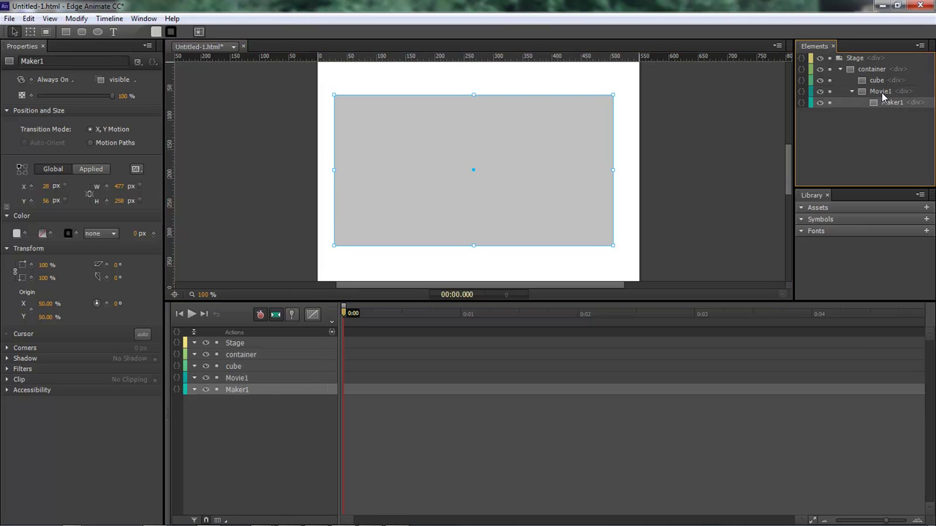
left_click_drag(615, 248, 605, 241)
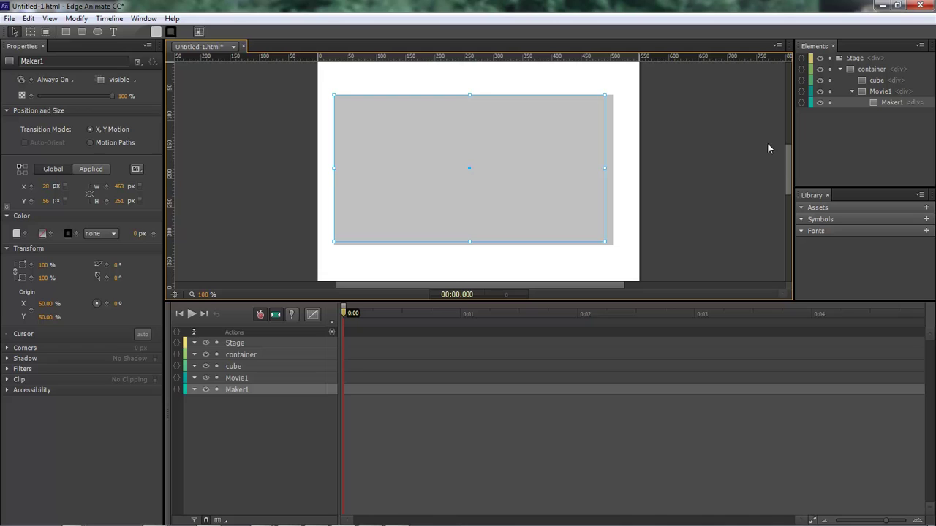
Centre Movie1 horizontally on the stage and nudge it down to X 36 px, Y 59 px.
left_click(879, 90)
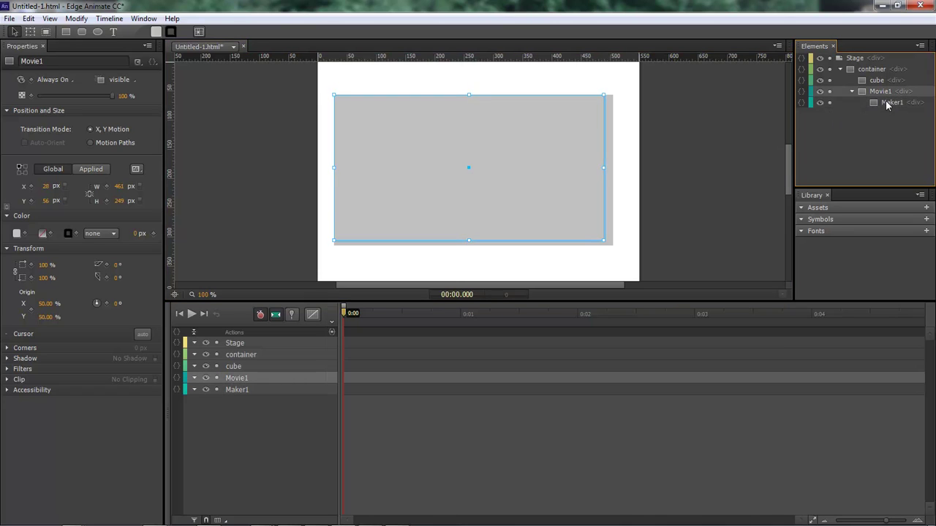
left_click(886, 103)
left_click(881, 92)
left_click_drag(503, 170, 504, 170)
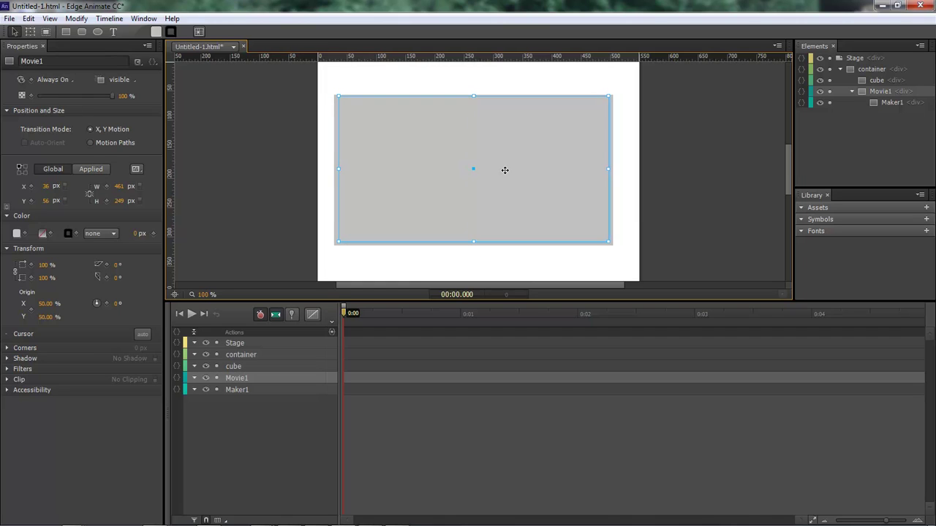
key("Down")
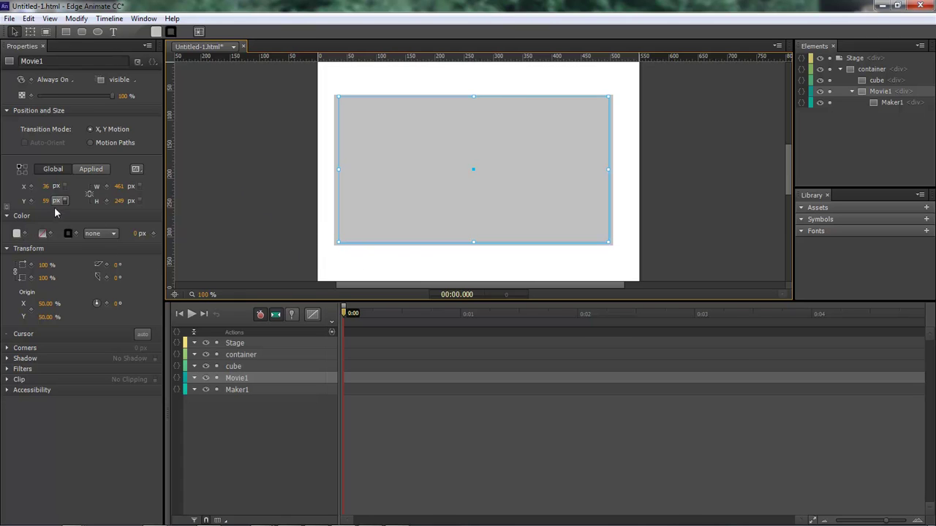
Fill both Movie1 and Maker1 with dark grey.
left_click(16, 234)
left_click_drag(43, 373, 16, 389)
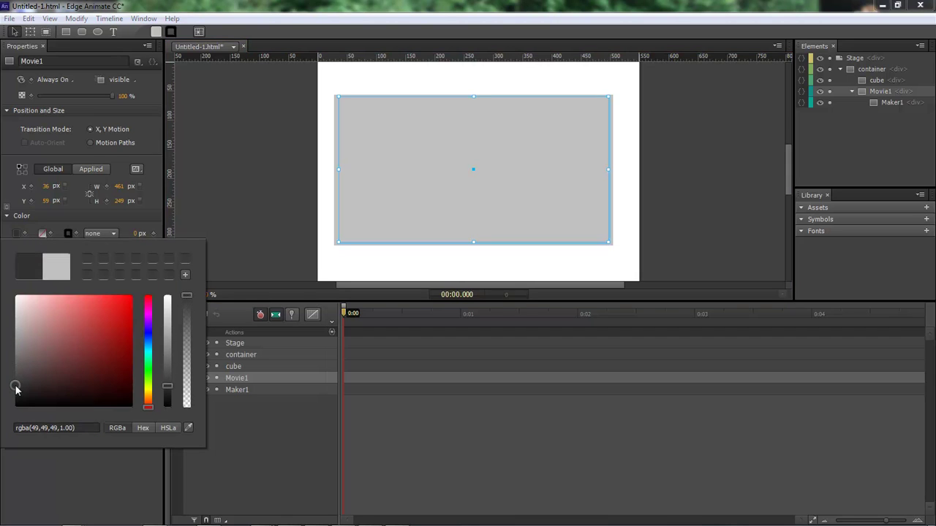
key("Return")
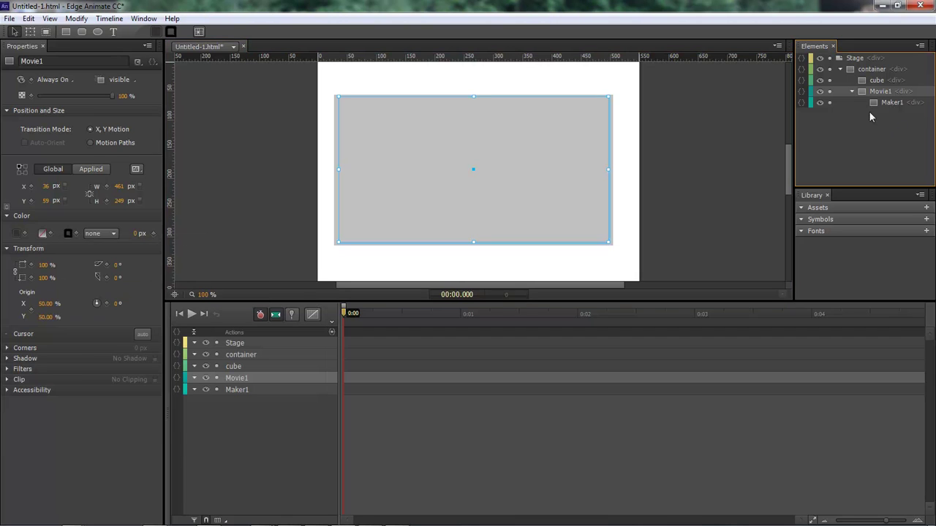
left_click(17, 234)
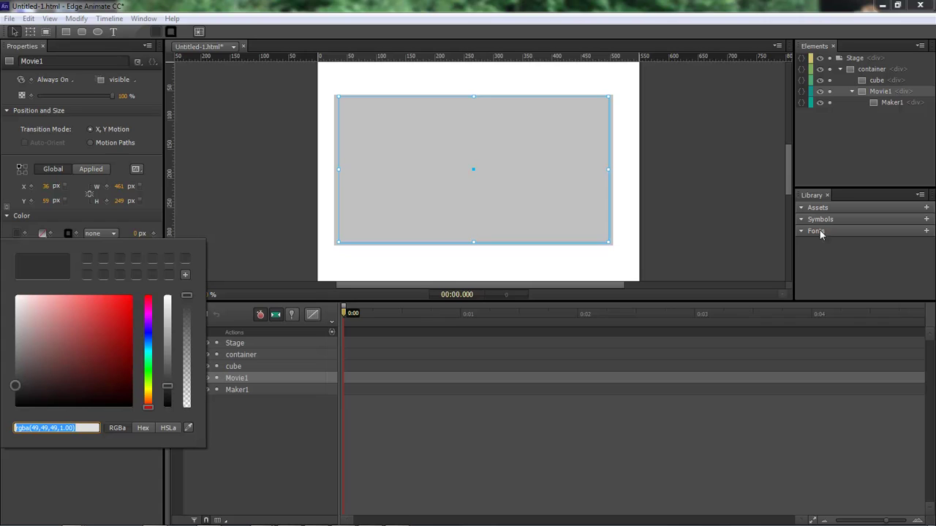
left_click(891, 102)
left_click(892, 103)
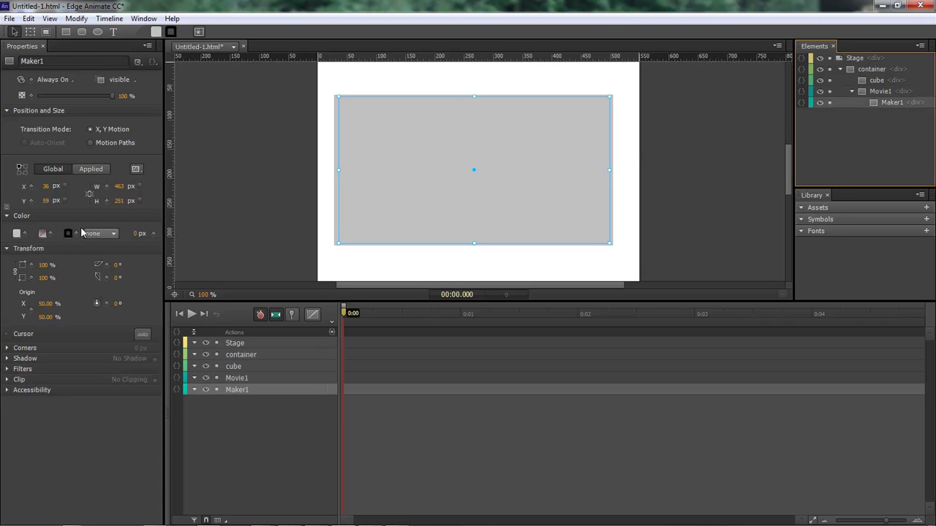
left_click(17, 234)
left_click(15, 388)
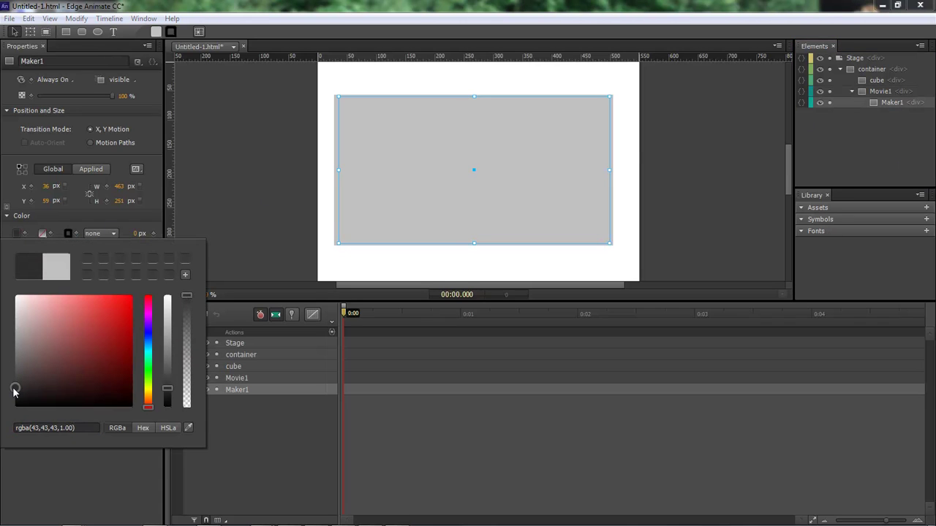
left_click(30, 392)
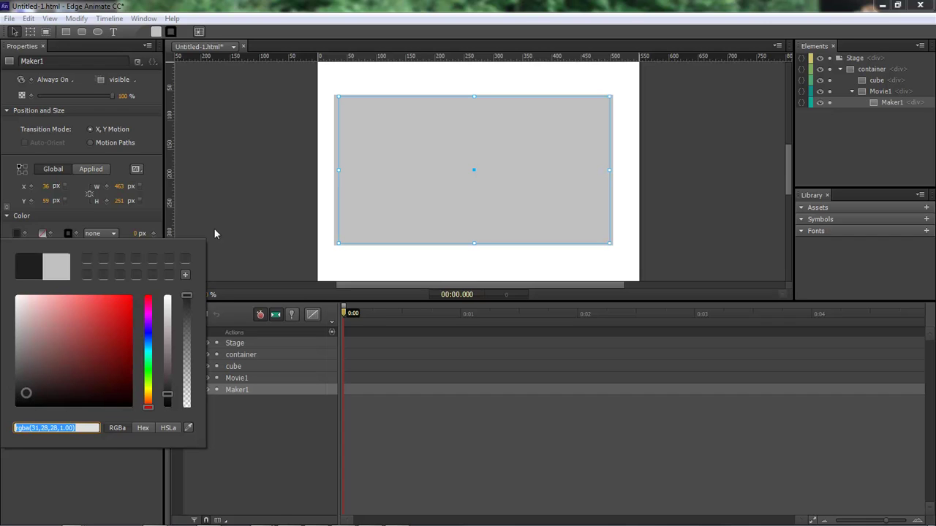
left_click(476, 213)
left_click(705, 175)
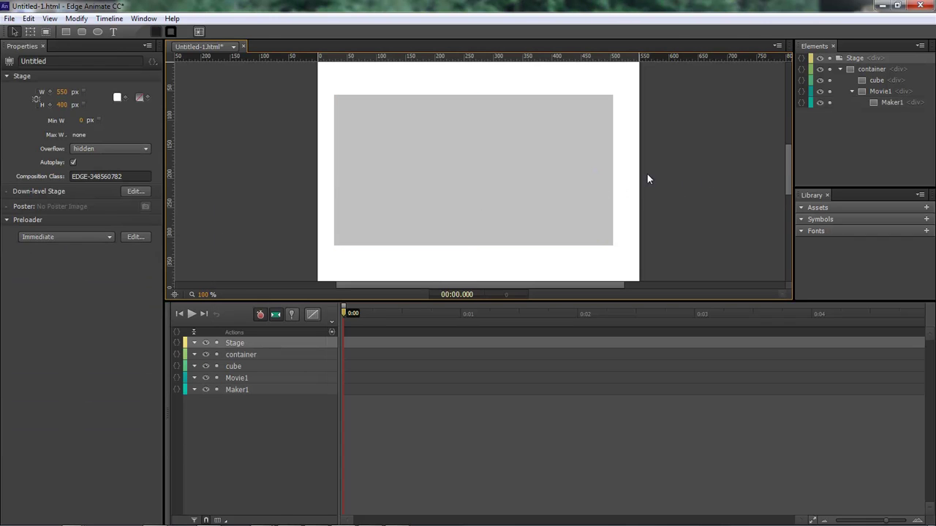
Nest Movie1 under cube in the Elements panel, keeping Maker1 inside Movie1.
left_click(881, 92)
left_click(888, 103, "shift")
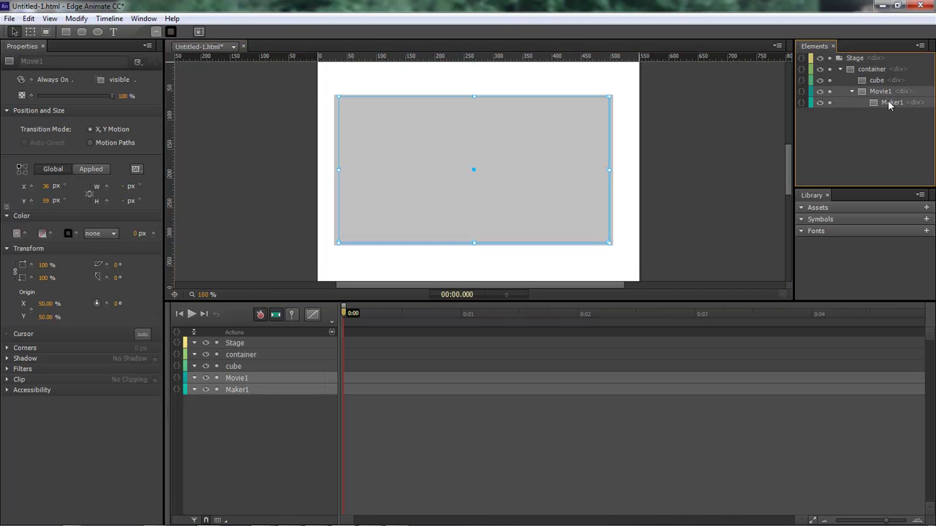
left_click_drag(882, 81, 893, 92)
left_click(890, 105)
left_click(903, 119)
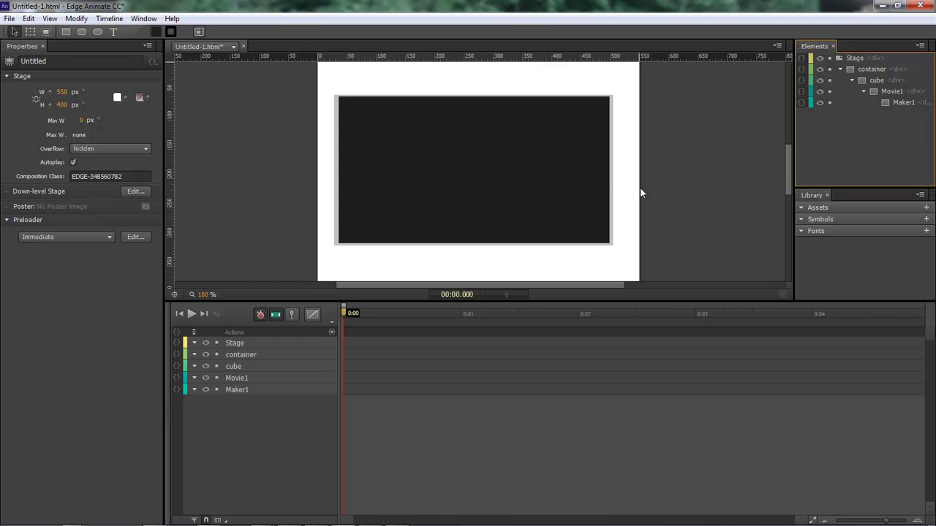
Draw a small rounded rectangle, about 71 by 21 px, at the lower left and fill it #ff0000.
left_click(80, 31)
left_click_drag(339, 260, 379, 274)
key("v")
left_click(17, 233)
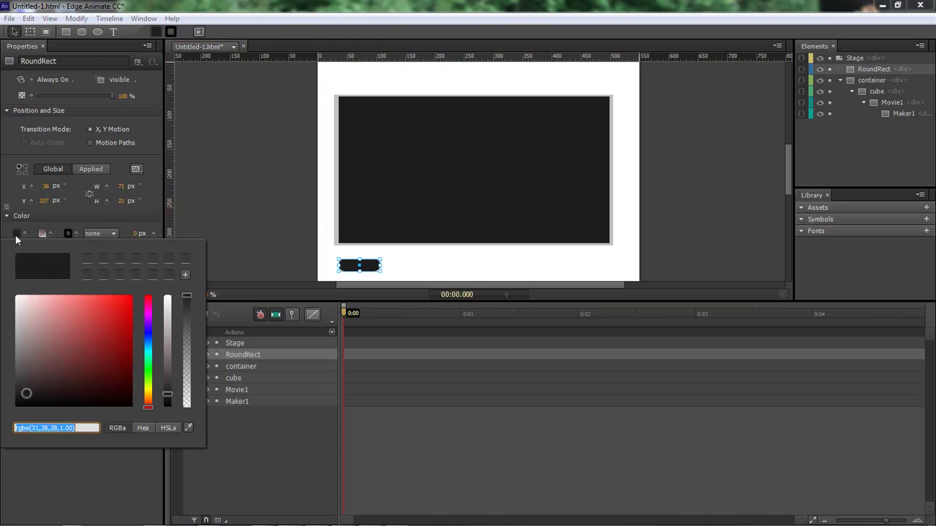
type("#ff0000")
key("Return")
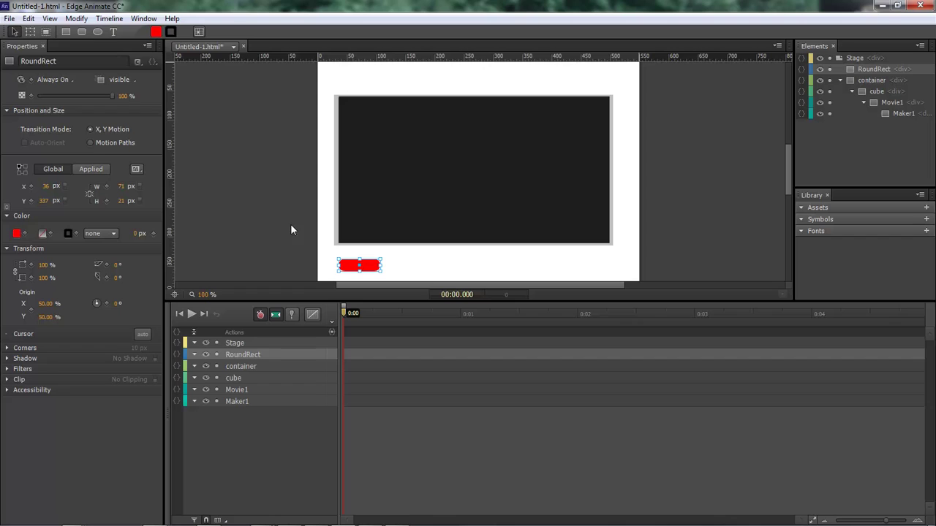
left_click(114, 32)
Add a 'Video 1' text element and move it onto the red rounded rectangle.
left_click(348, 266)
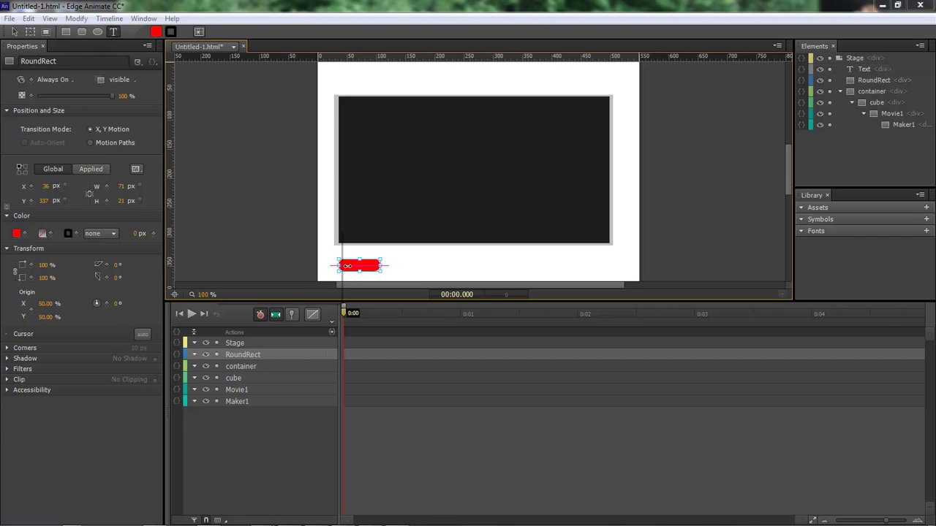
type("Video 1")
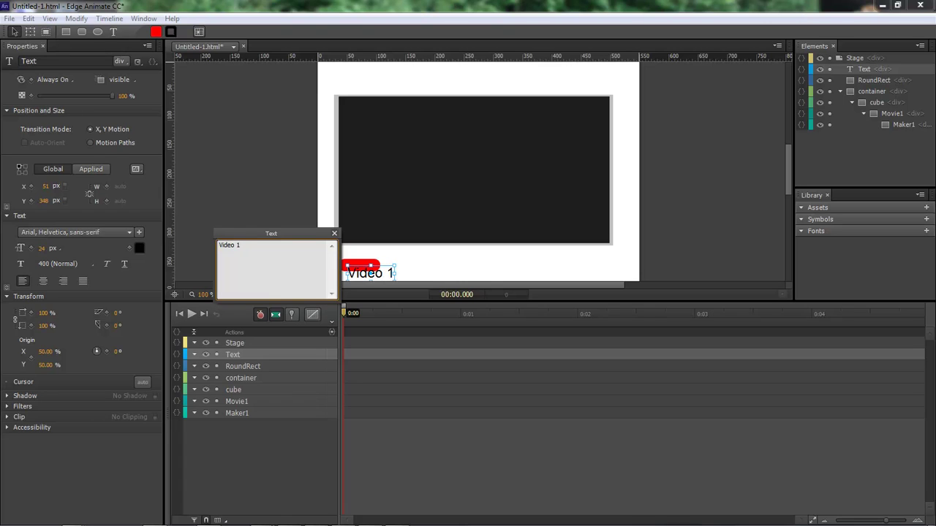
left_click(334, 233)
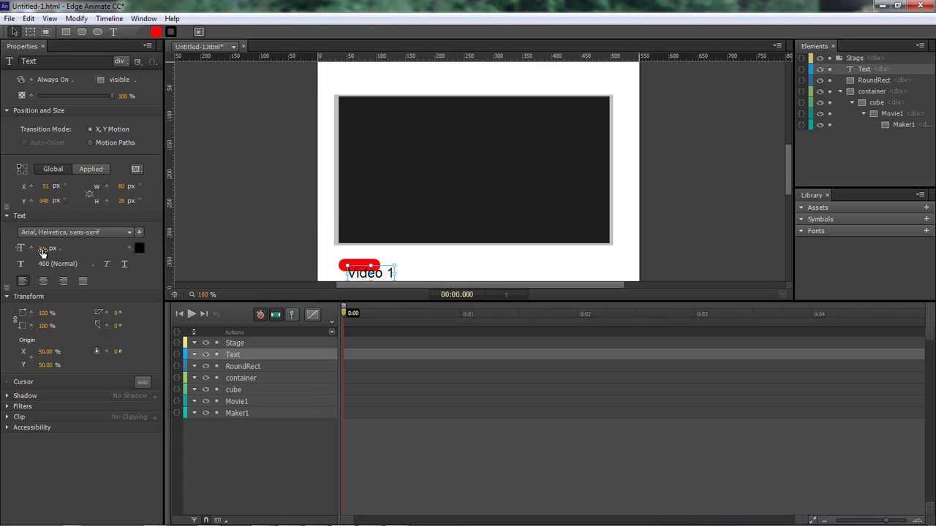
left_click_drag(41, 252, 34, 248)
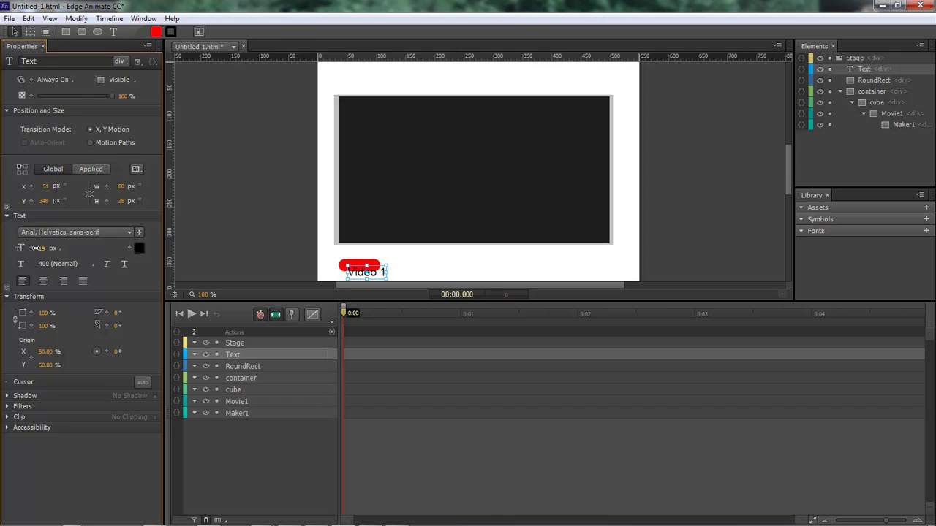
left_click_drag(379, 277, 367, 266)
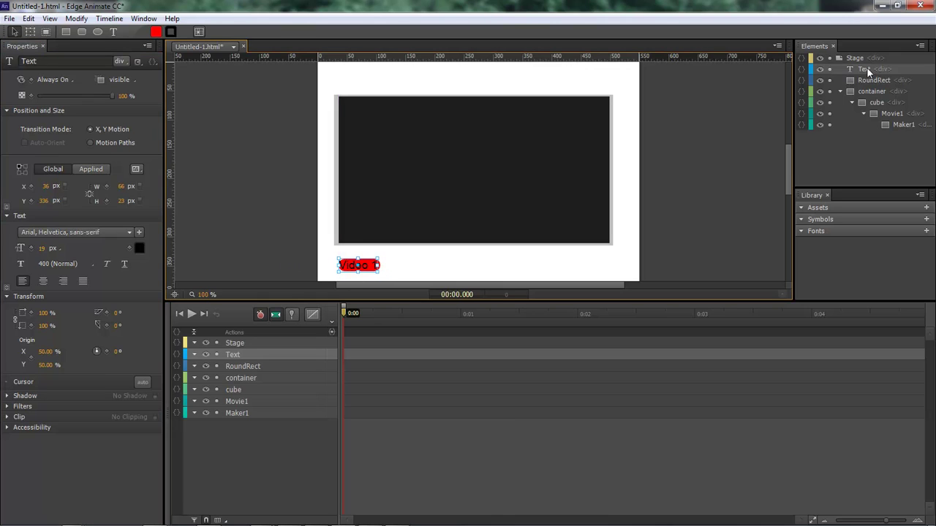
Nest the Text element inside RoundRect and set its font size to 17 px.
left_click_drag(866, 66, 870, 79)
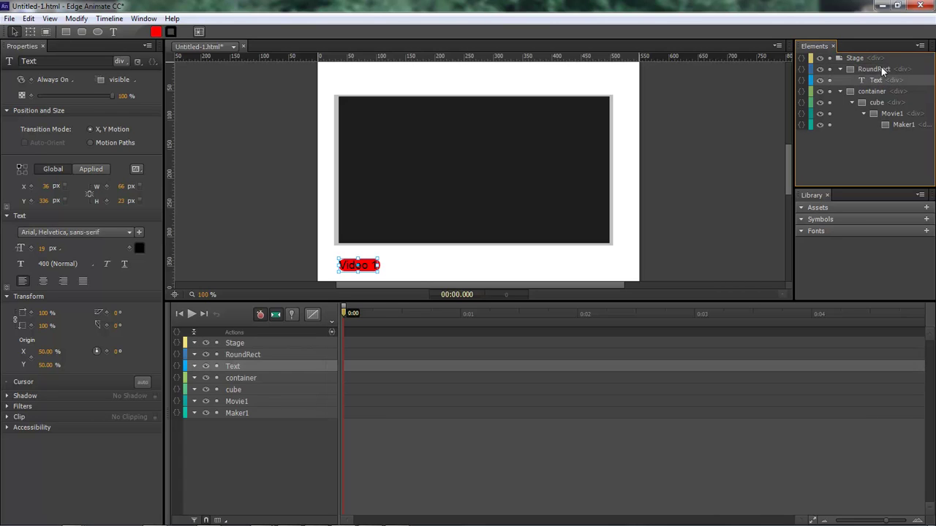
left_click(840, 168)
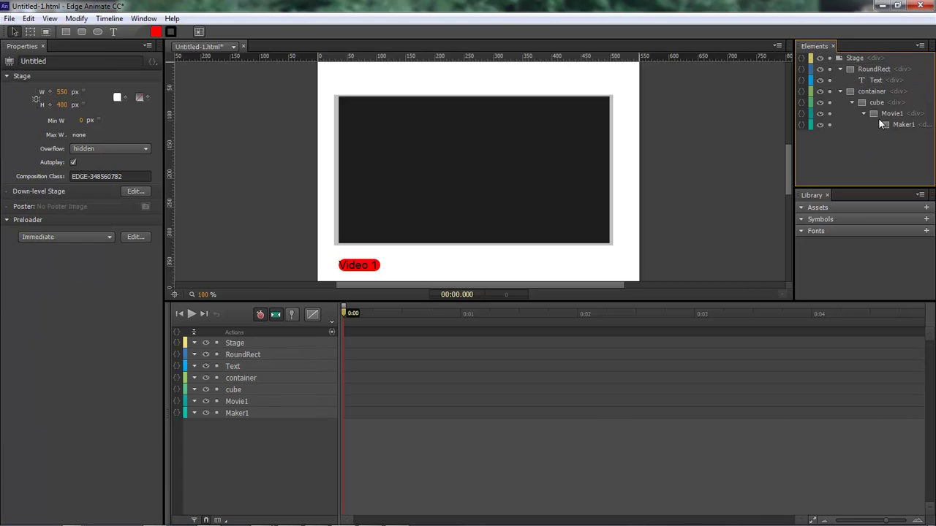
left_click(876, 80)
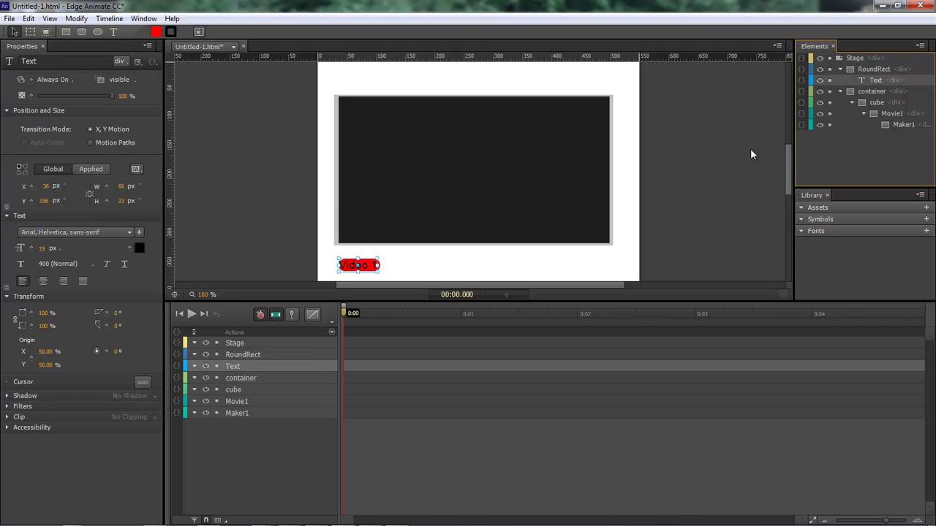
left_click(42, 249)
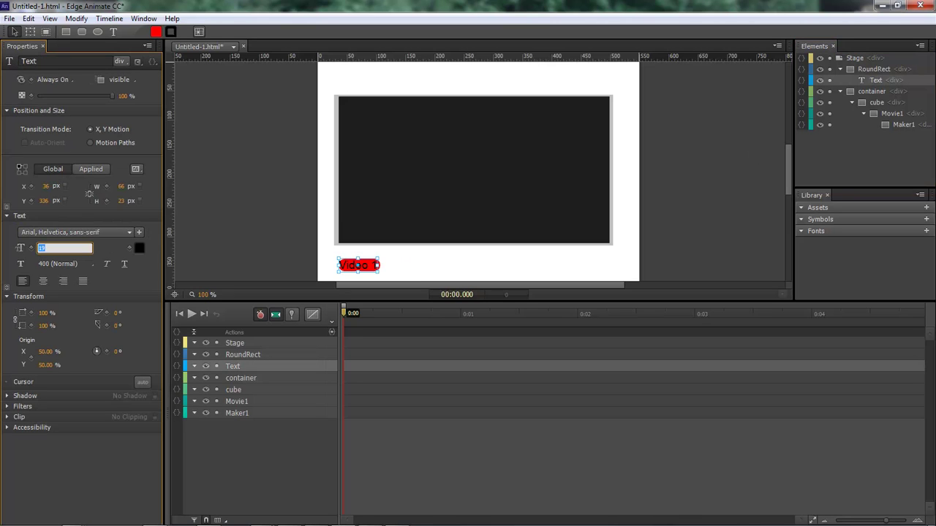
type("17")
key("Return")
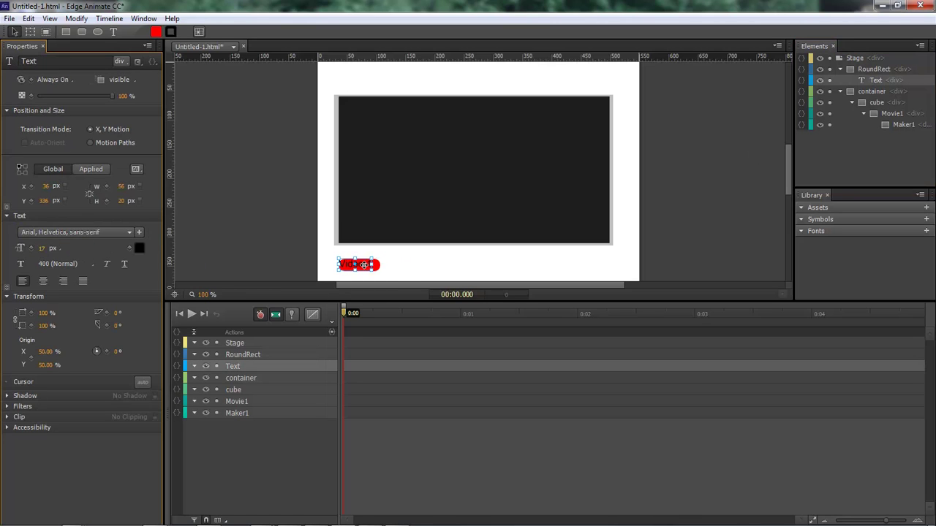
left_click(414, 270)
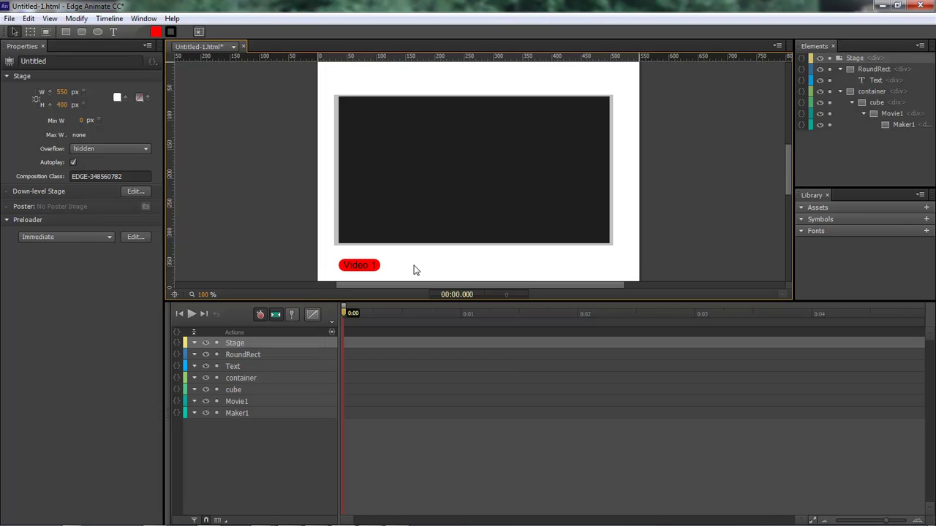
left_click(871, 92)
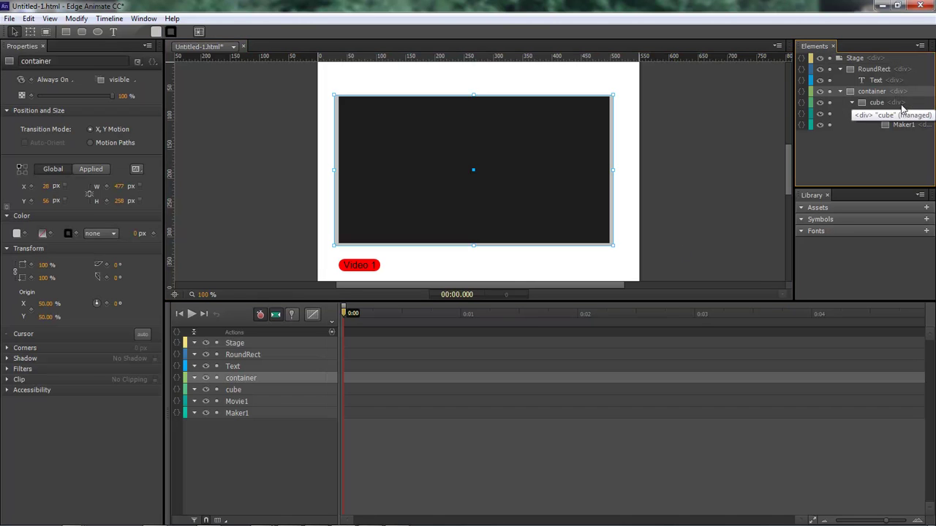
left_click(883, 103)
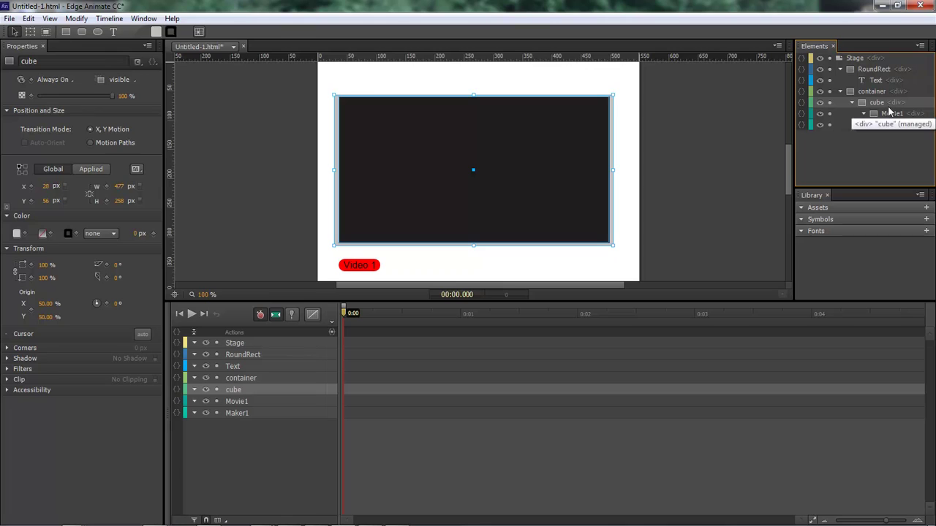
left_click(864, 114)
left_click(891, 113)
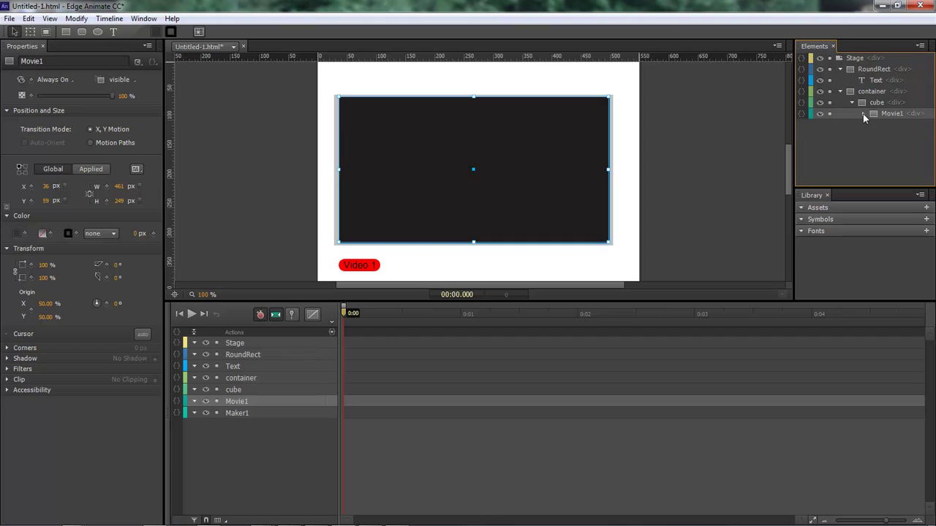
left_click(864, 114)
left_click(906, 126)
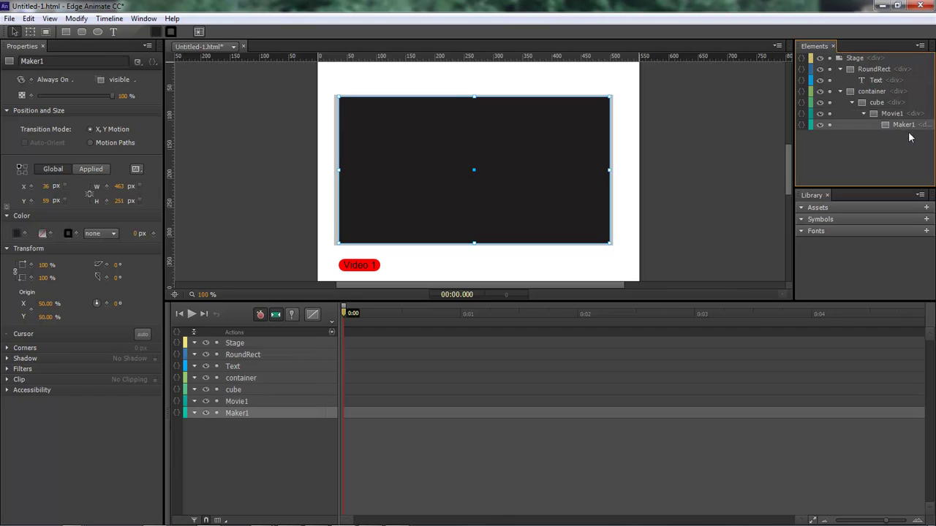
left_click(863, 114)
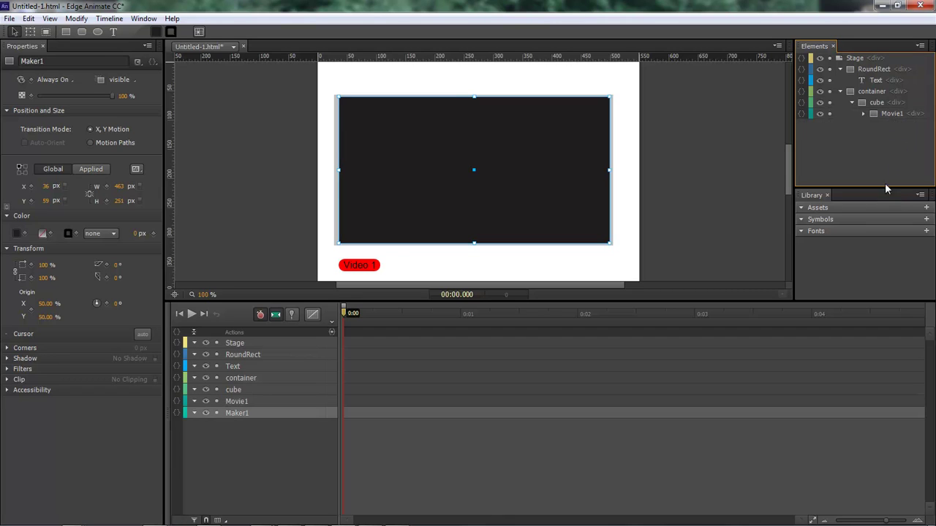
left_click(534, 270)
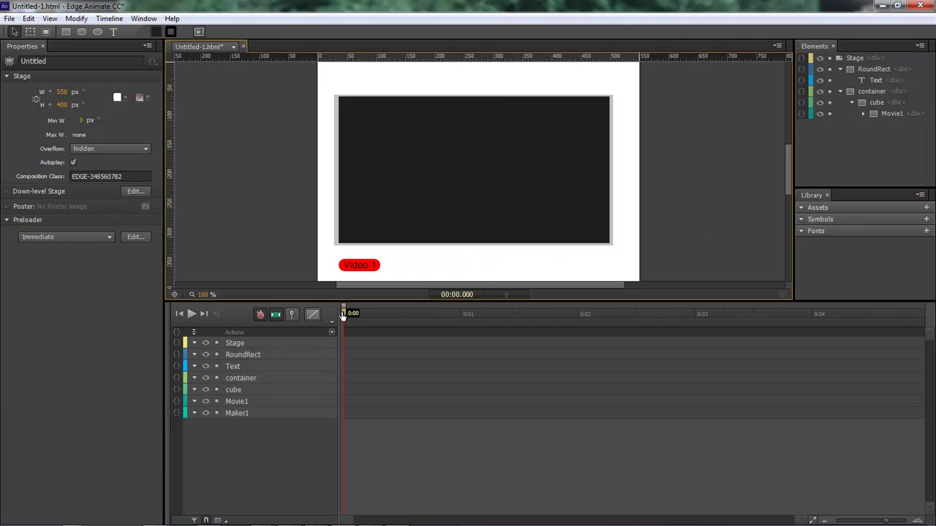
Add a timeline label named ShowOne at 0:00.250.
left_click_drag(344, 314, 373, 314)
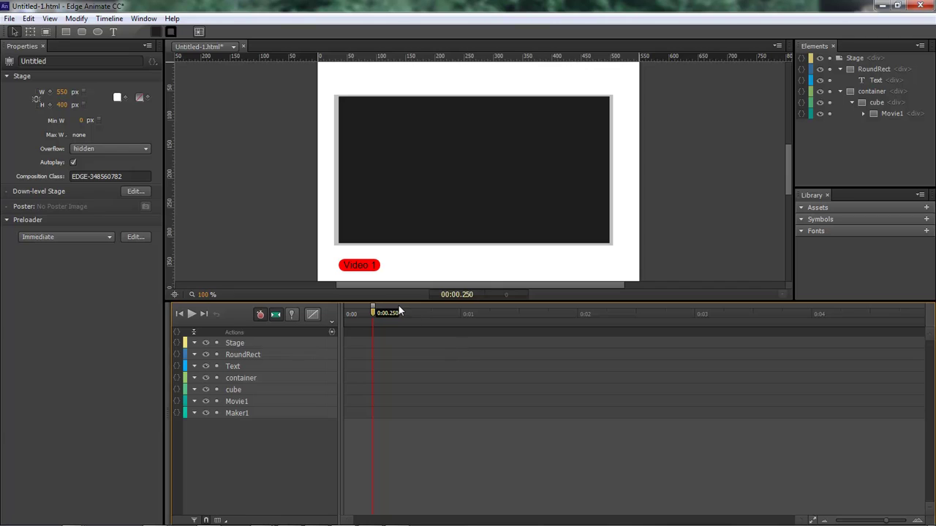
key("ctrl+l")
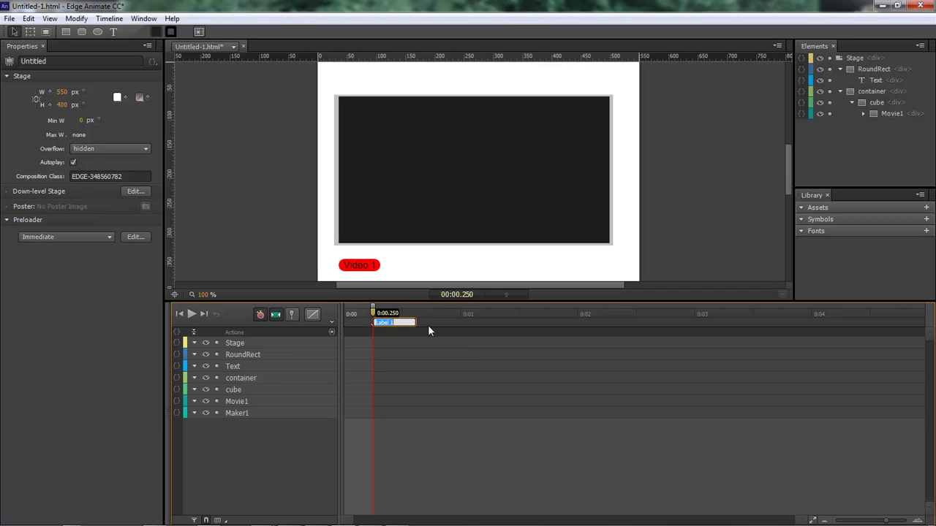
type("show")
key("BackSpace")
key("BackSpace")
key("BackSpace")
type("ShowOne")
key("Return")
Add a second timeline label named HideOne at 0:00.750.
left_click_drag(373, 310, 432, 312)
left_click(330, 324)
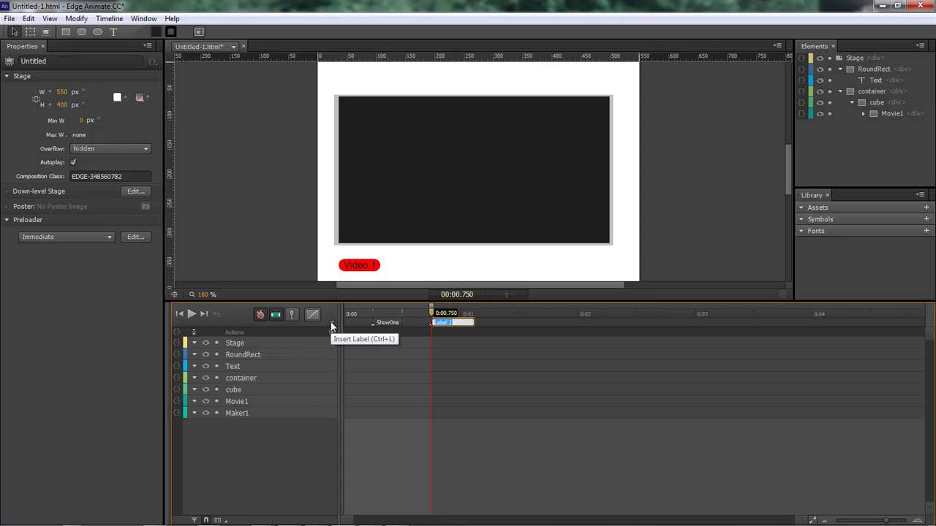
type("Sch")
type("One")
key("Return")
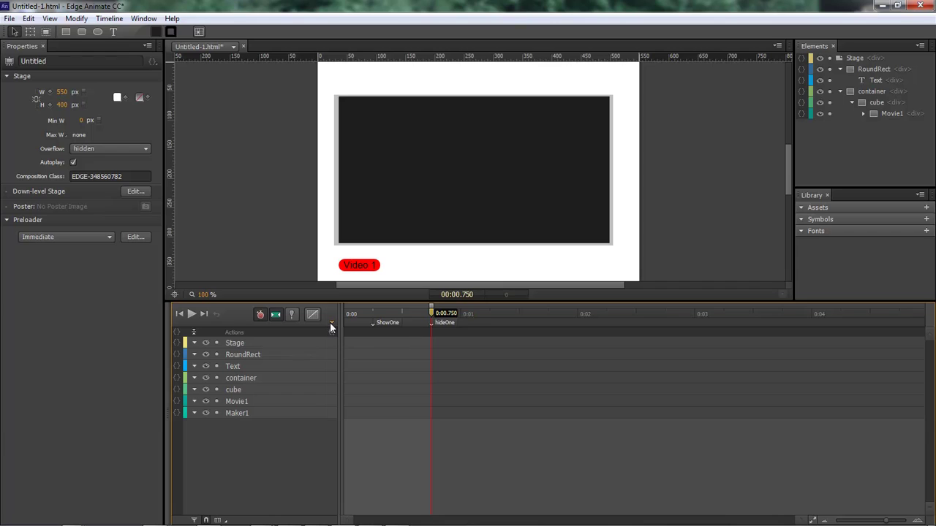
double_click(444, 322)
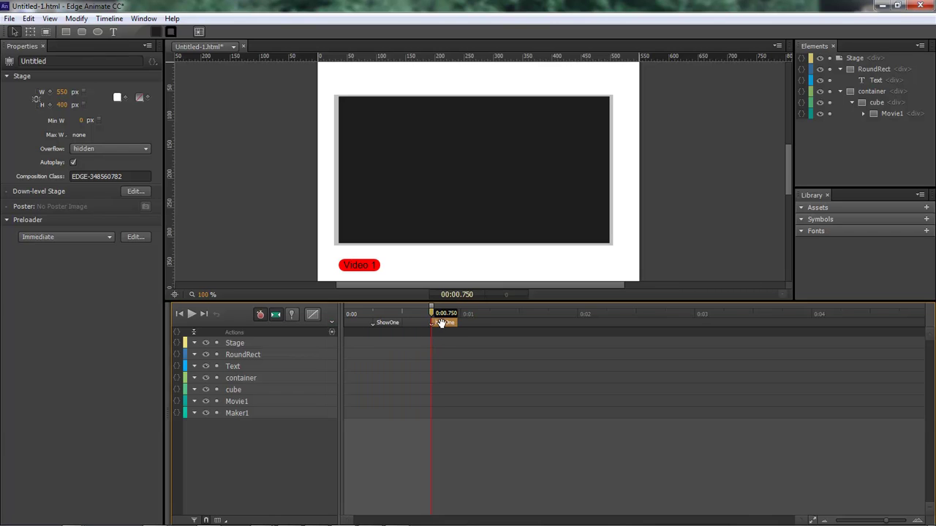
left_click(493, 355)
left_click_drag(433, 313, 379, 312)
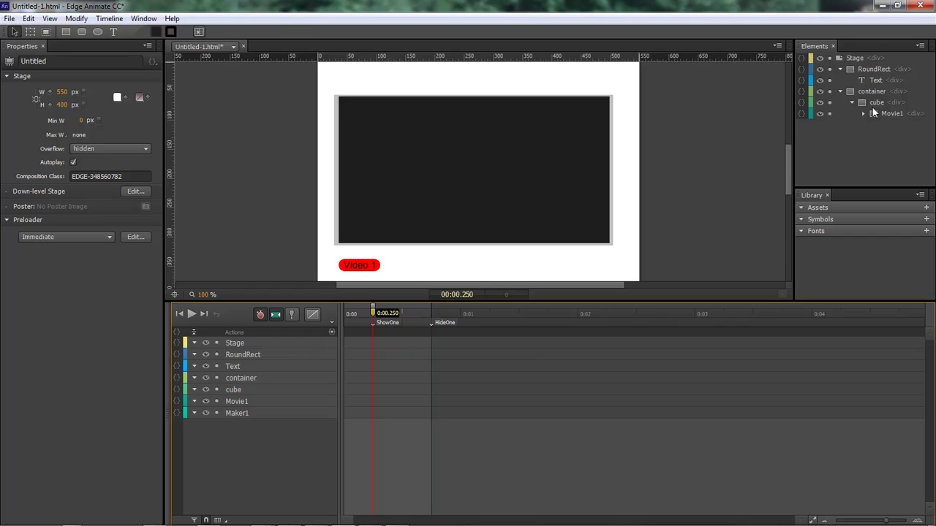
Change Movie1's Display from Always On to On at 0:00.250, creating a Display keyframe.
left_click(890, 114)
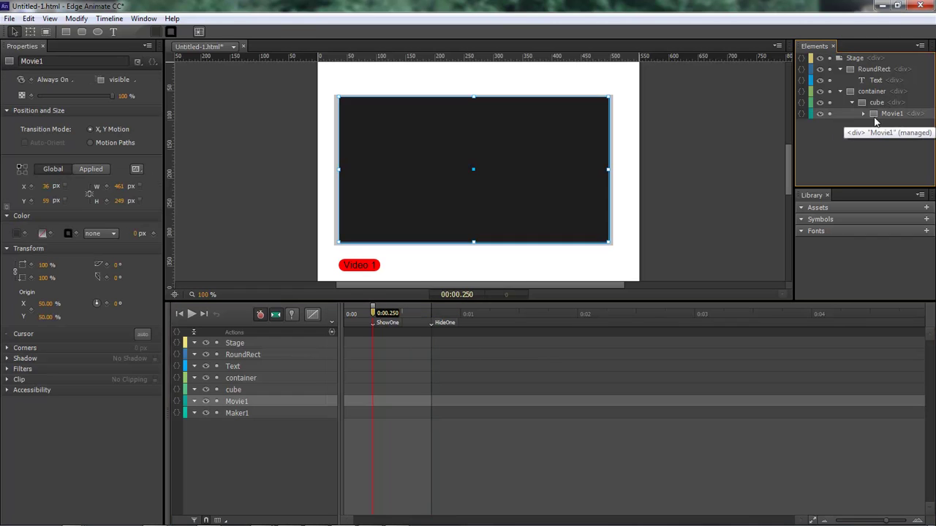
left_click(863, 114)
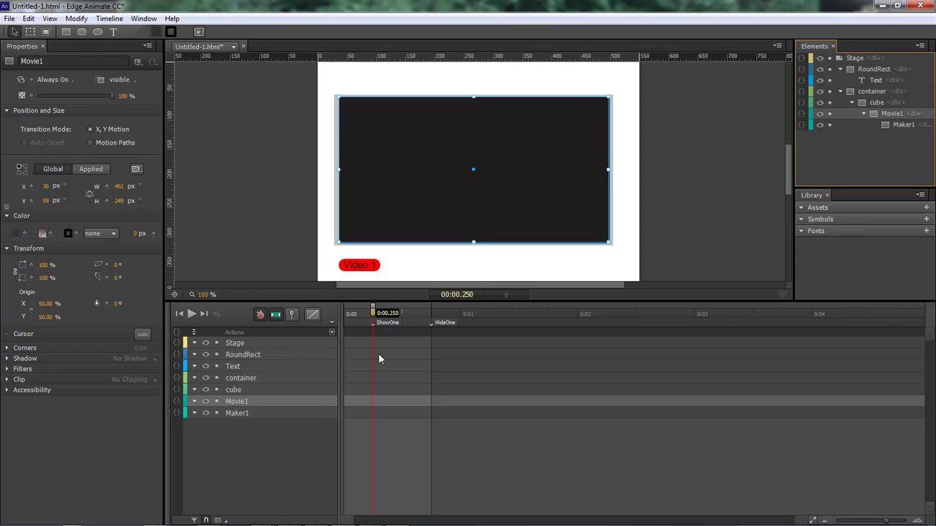
left_click(63, 86)
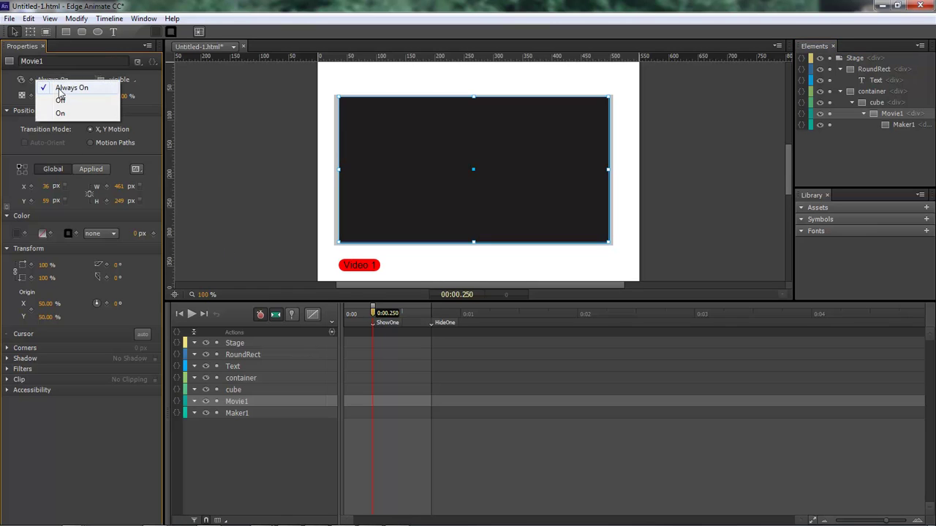
left_click(61, 94)
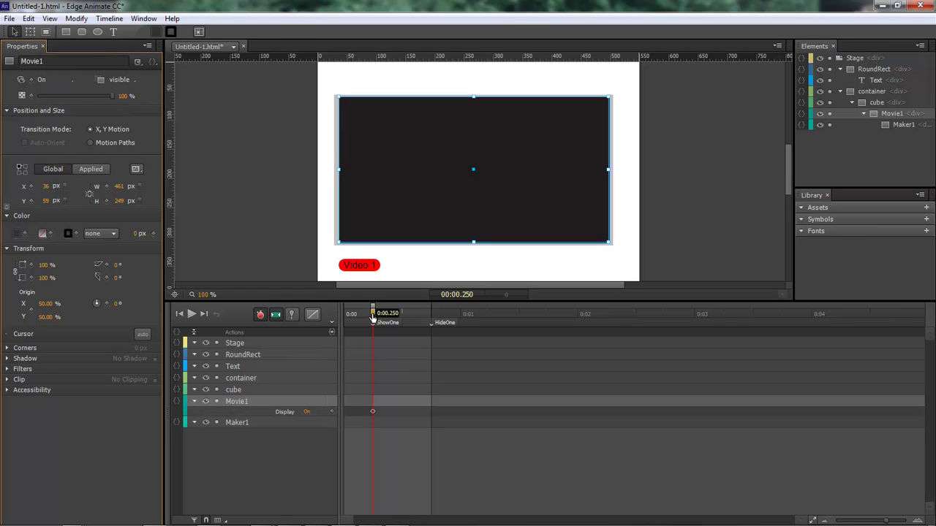
left_click_drag(373, 314, 339, 318)
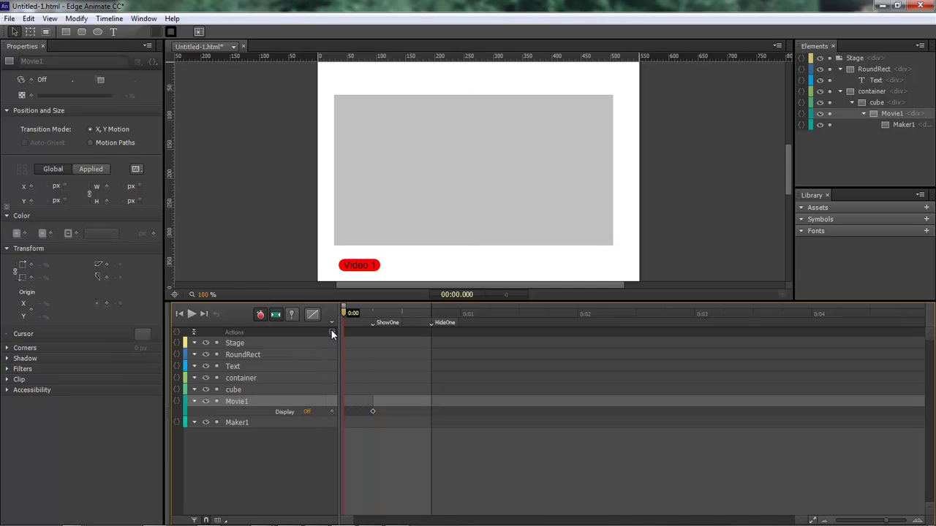
Add sym.stop() triggers in the Actions row at 0 ms and 500 ms.
left_click(331, 332)
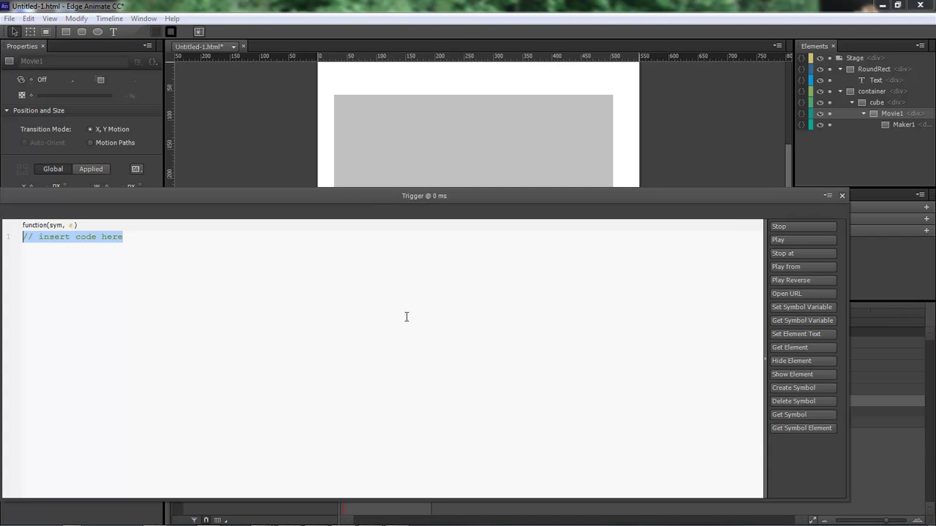
left_click(785, 227)
left_click(841, 195)
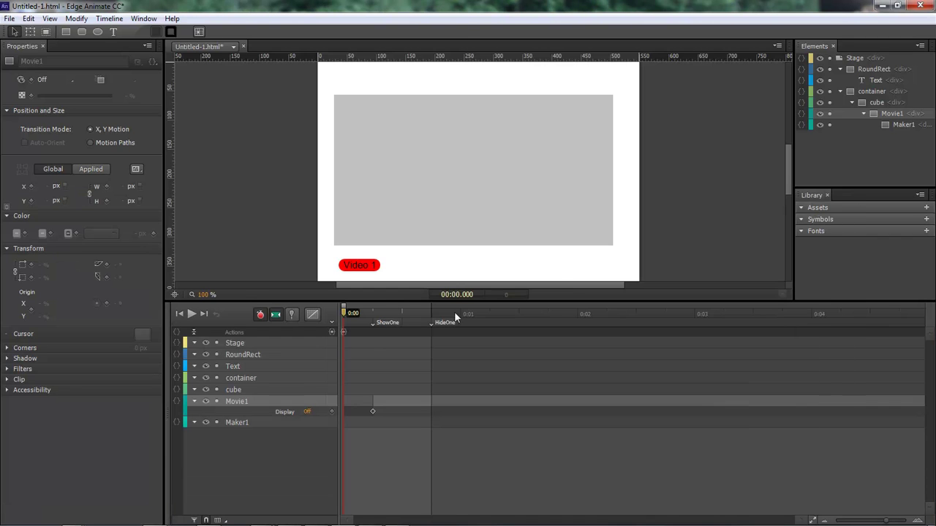
left_click_drag(345, 314, 400, 315)
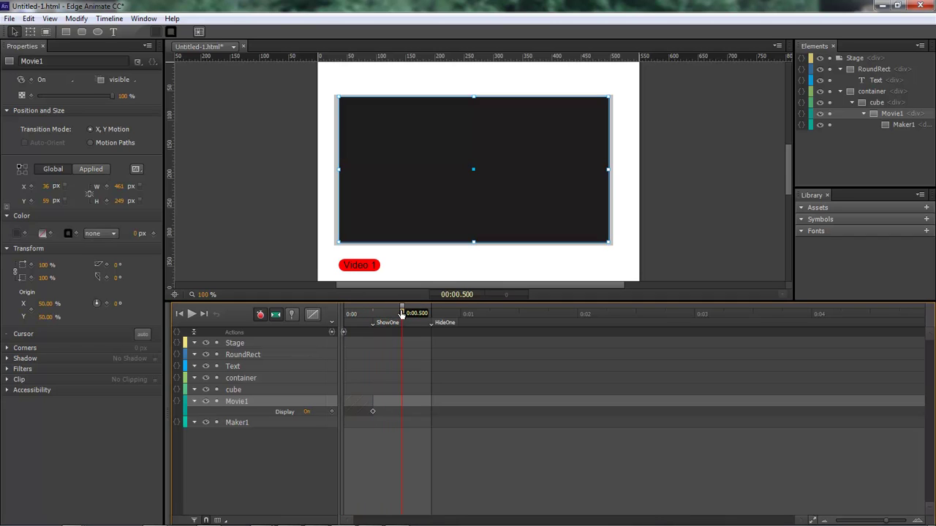
left_click(332, 332)
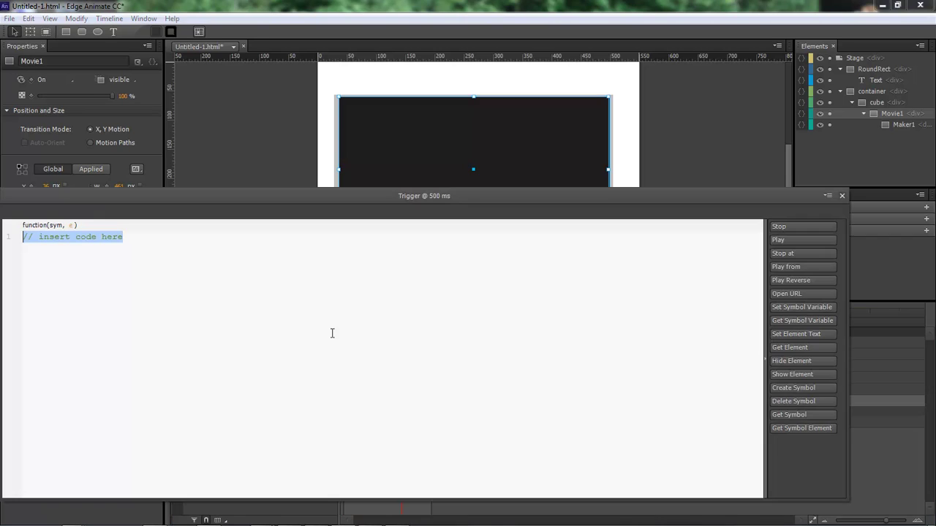
left_click(804, 227)
left_click(843, 195)
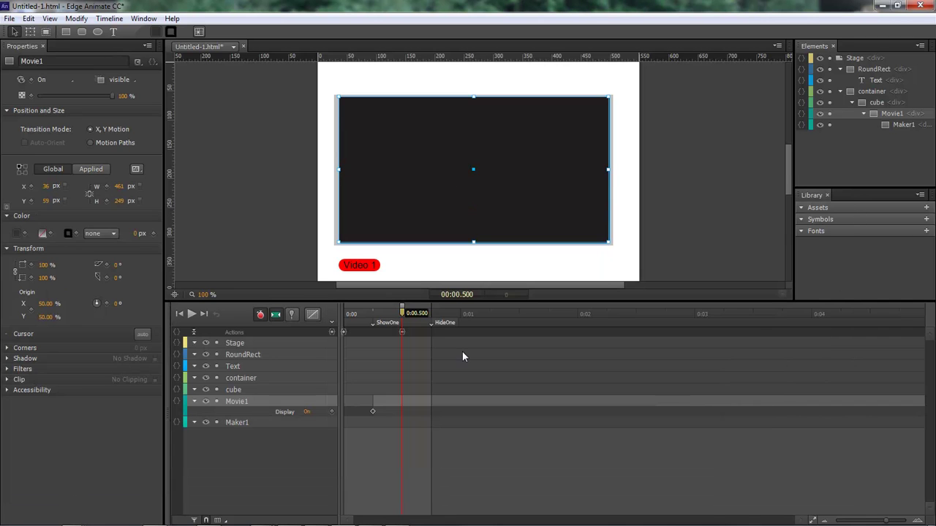
Turn Movie1's Display Off at 0:00.750 and add a sym.stop() trigger at 1000 ms.
left_click_drag(400, 314, 431, 314)
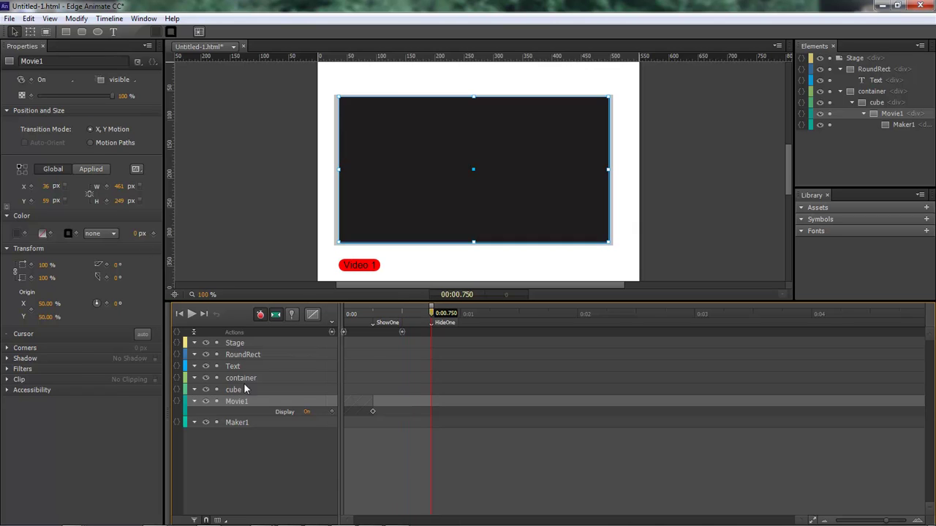
left_click(307, 411)
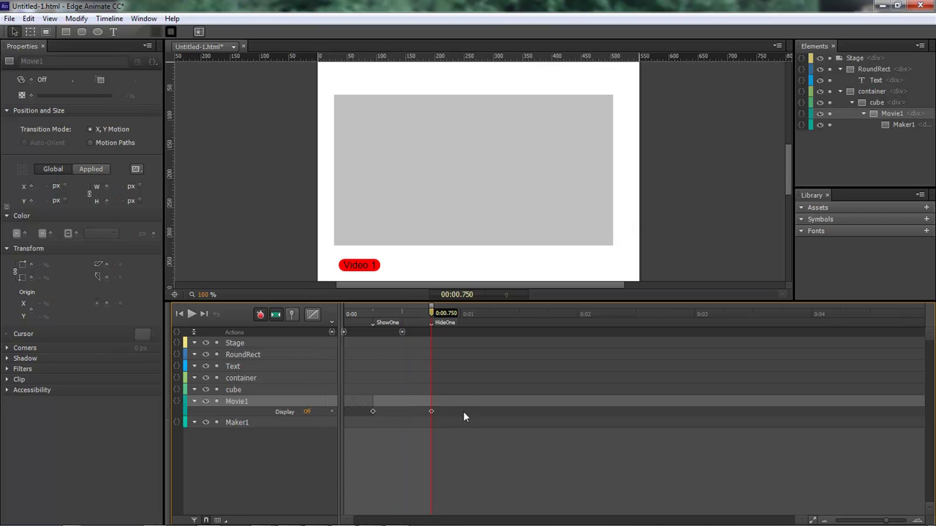
left_click_drag(431, 315, 460, 314)
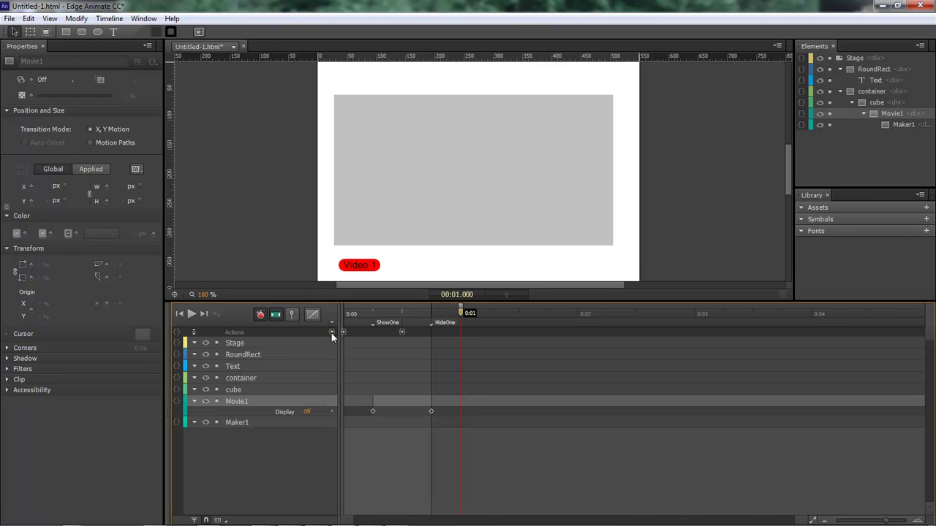
left_click(332, 326)
left_click(804, 226)
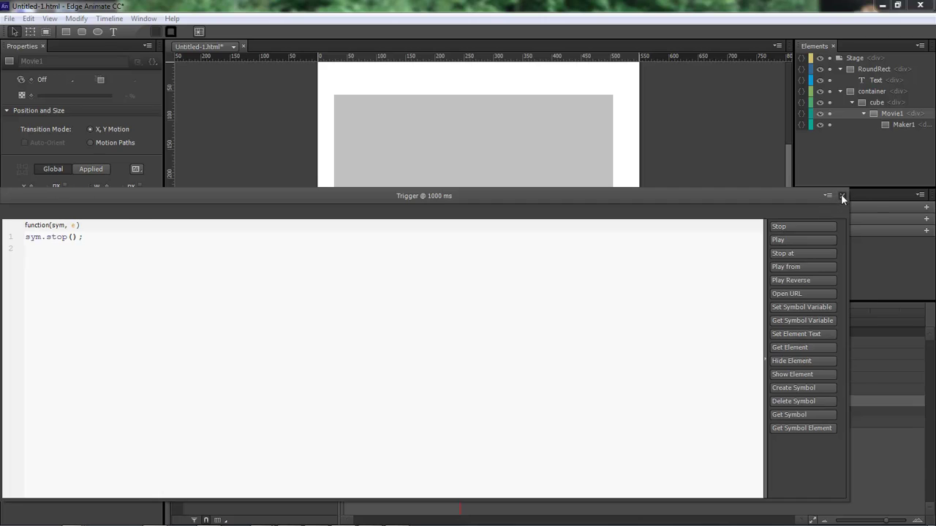
left_click(843, 196)
left_click_drag(460, 314, 321, 318)
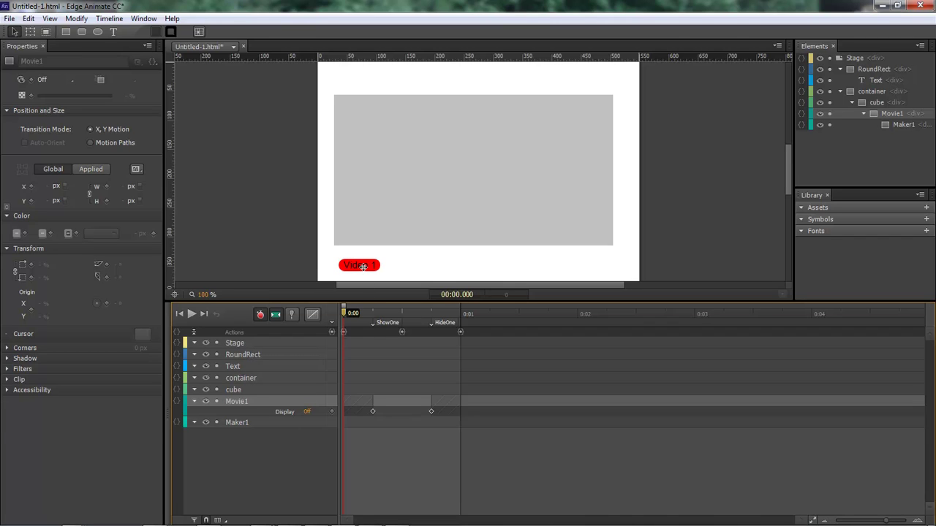
Rename the Video 1 button's RoundRect element to VidOne.
left_click(217, 369)
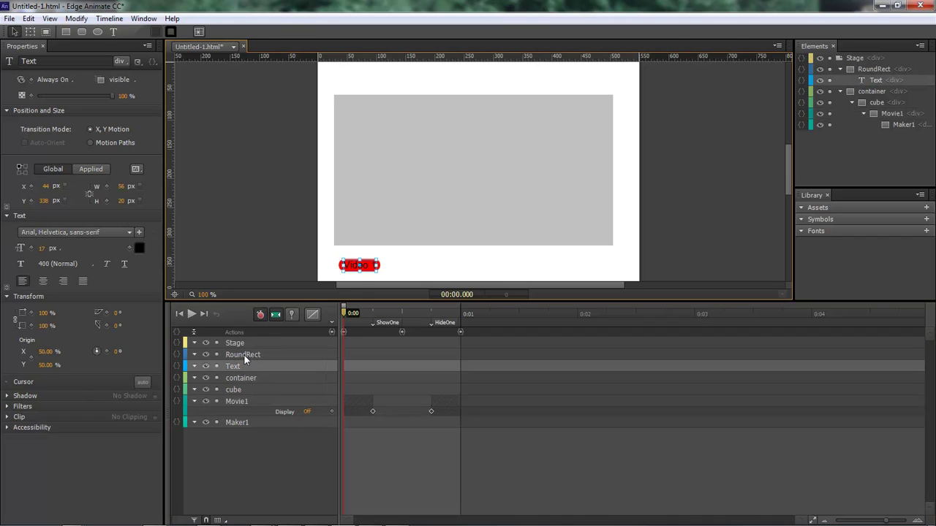
double_click(244, 355)
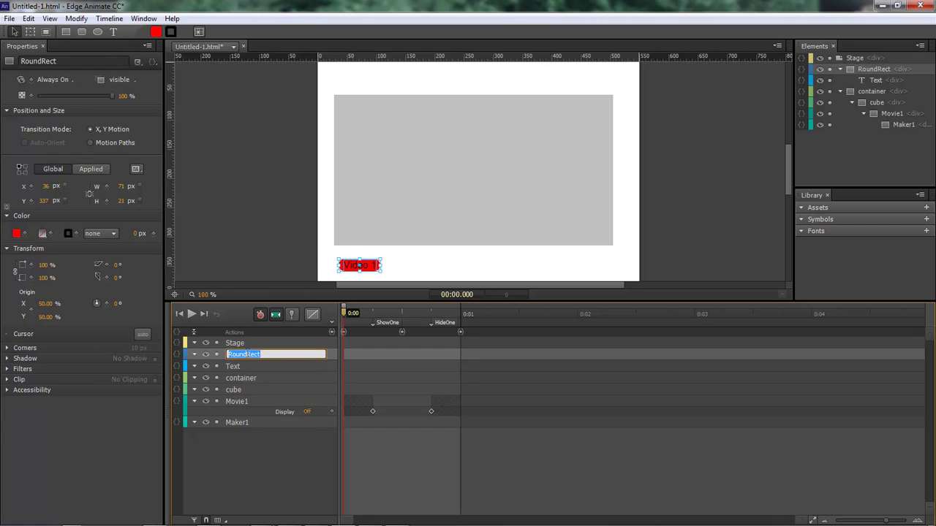
type("VidOne")
key("Return")
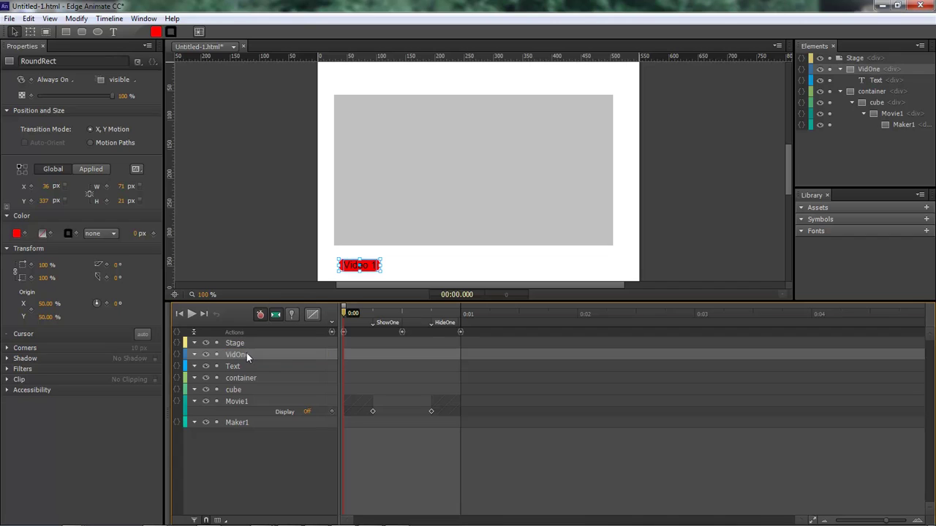
Give VidOne a click action that plays from the 'ShowOne' label.
left_click(176, 354)
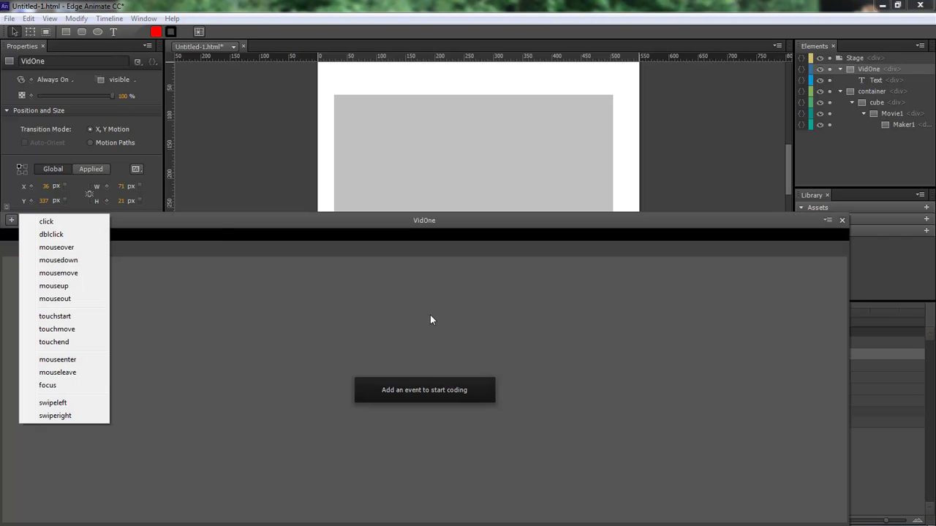
left_click(70, 219)
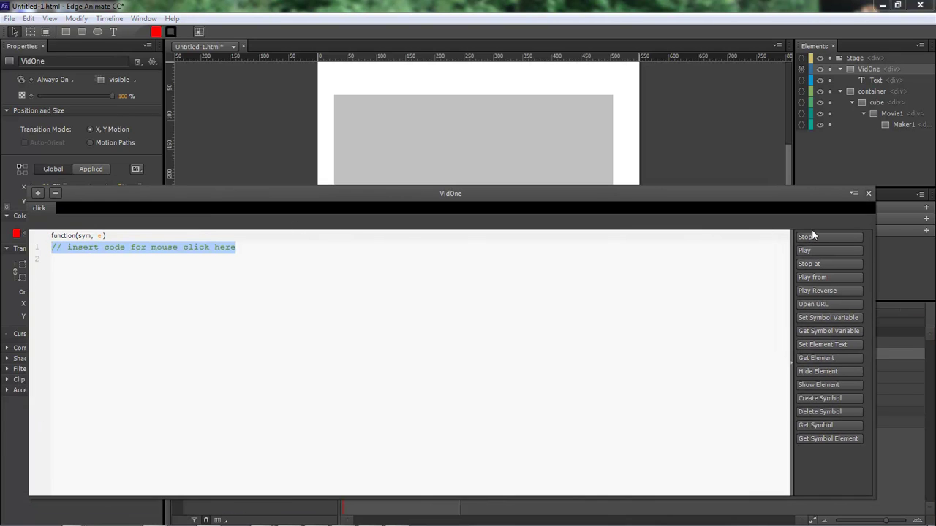
left_click(831, 276)
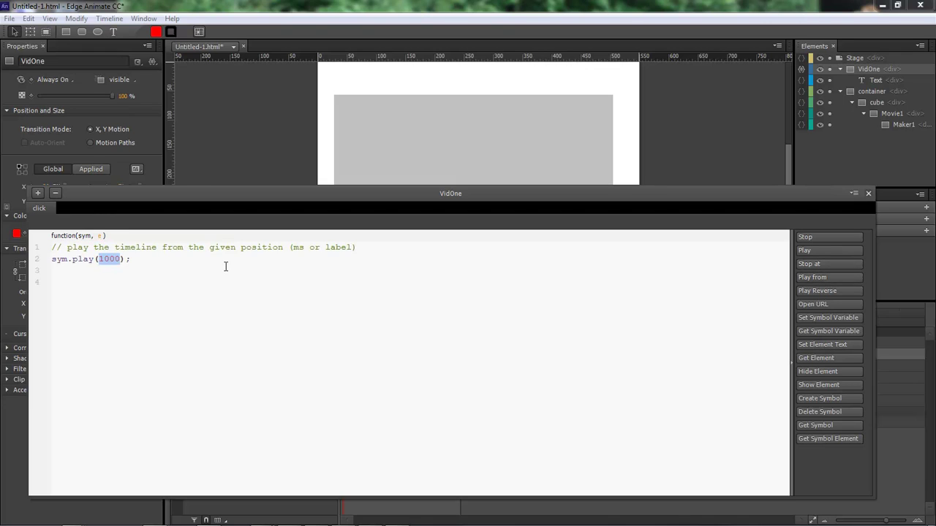
type("'ShowOn")
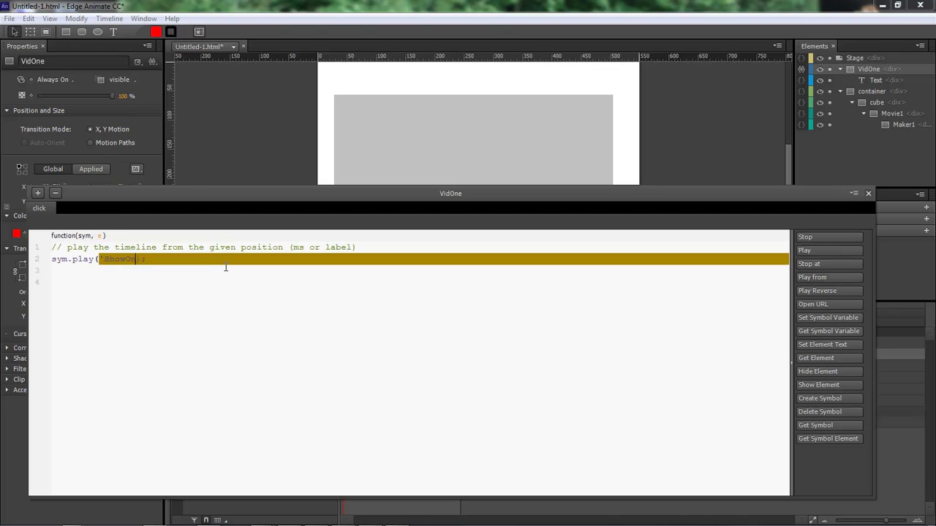
type("e'")
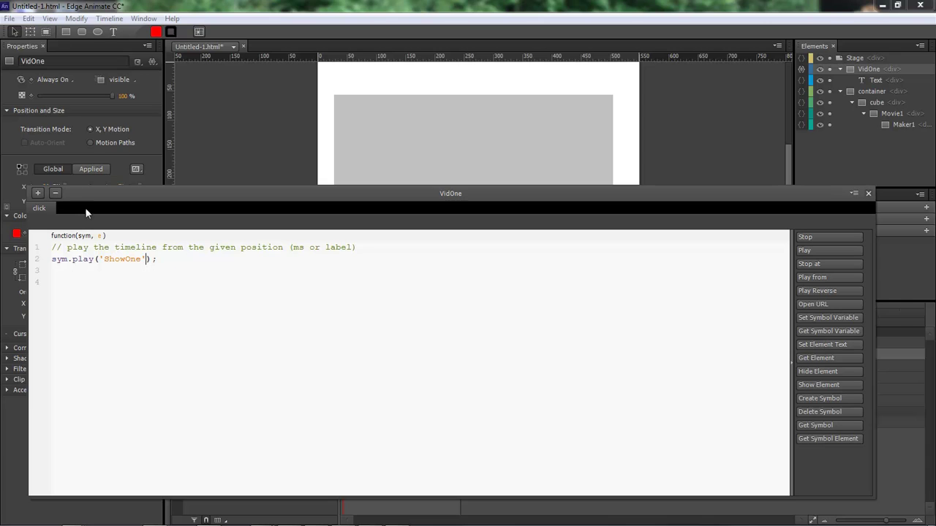
Add a double-click action on VidOne that plays from 'HideOne', then close the code editor.
left_click(37, 192)
left_click(95, 209)
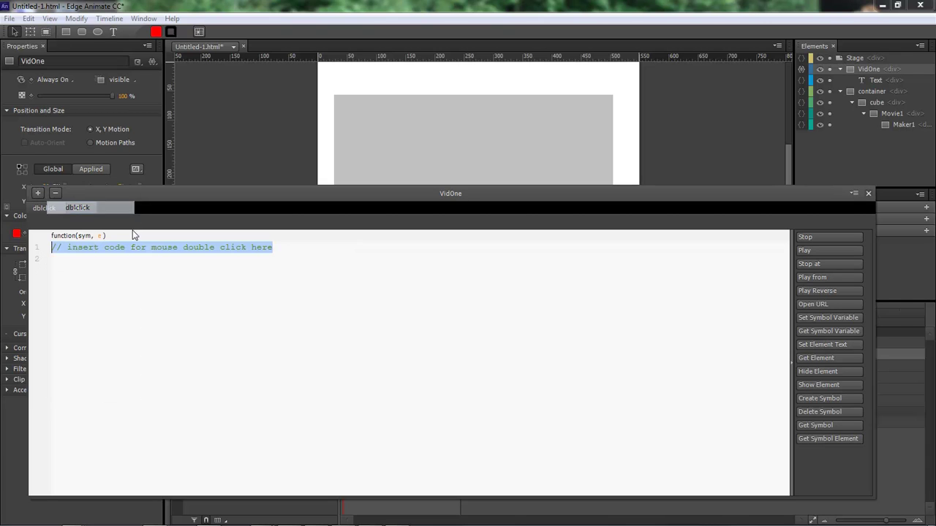
left_click(833, 277)
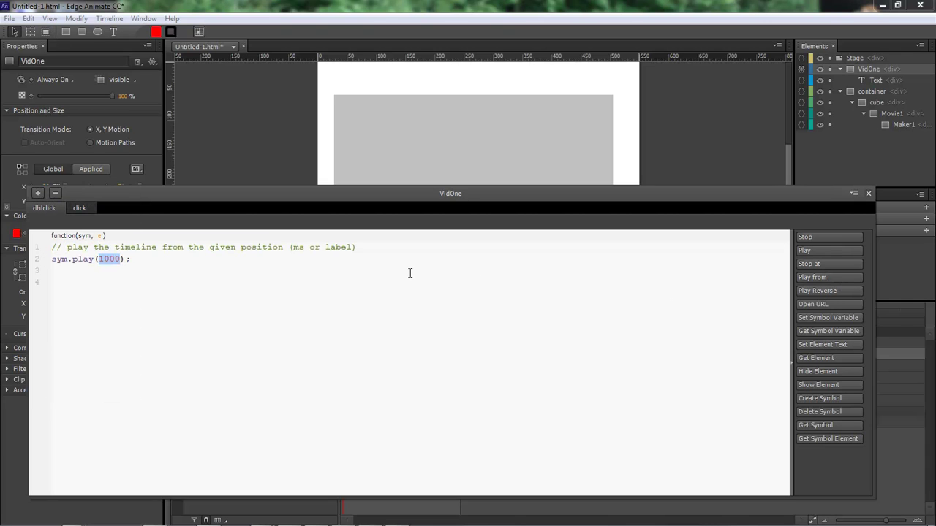
type("'S")
type("ideOn")
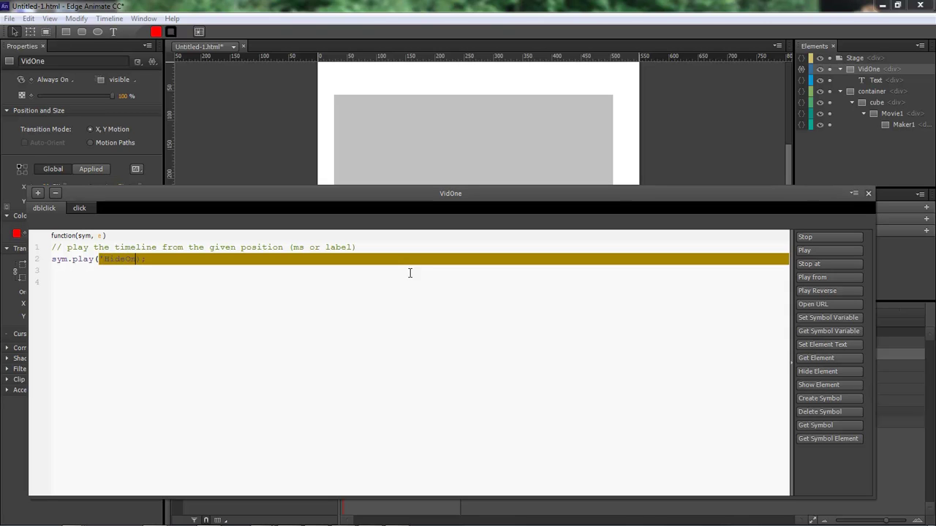
type("e'")
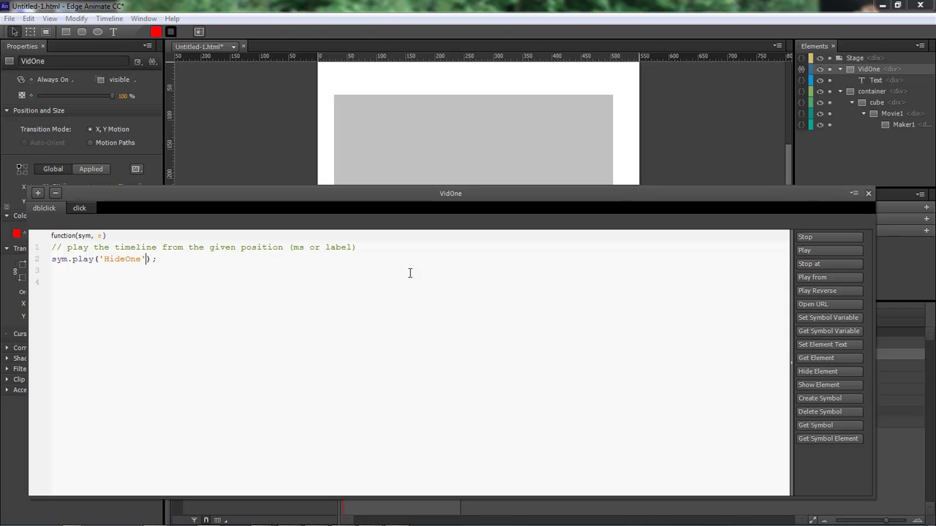
left_click(869, 194)
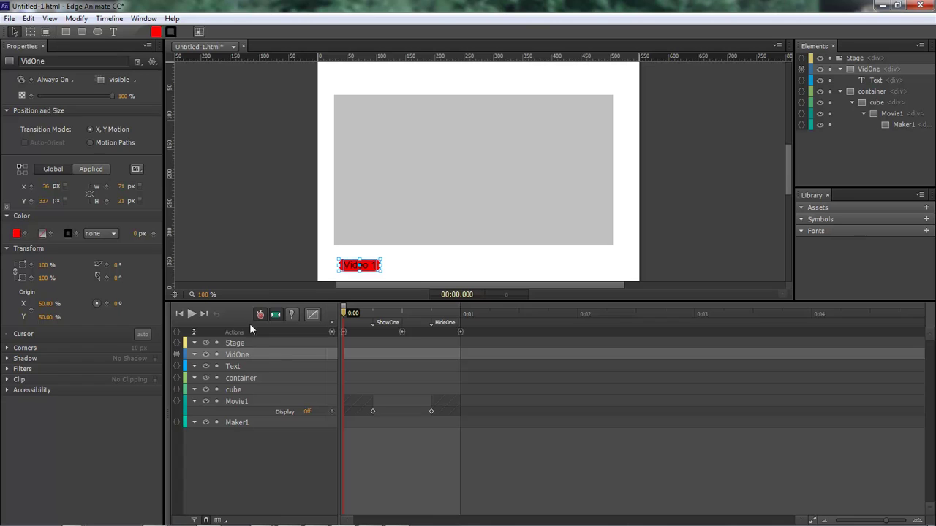
left_click(405, 263)
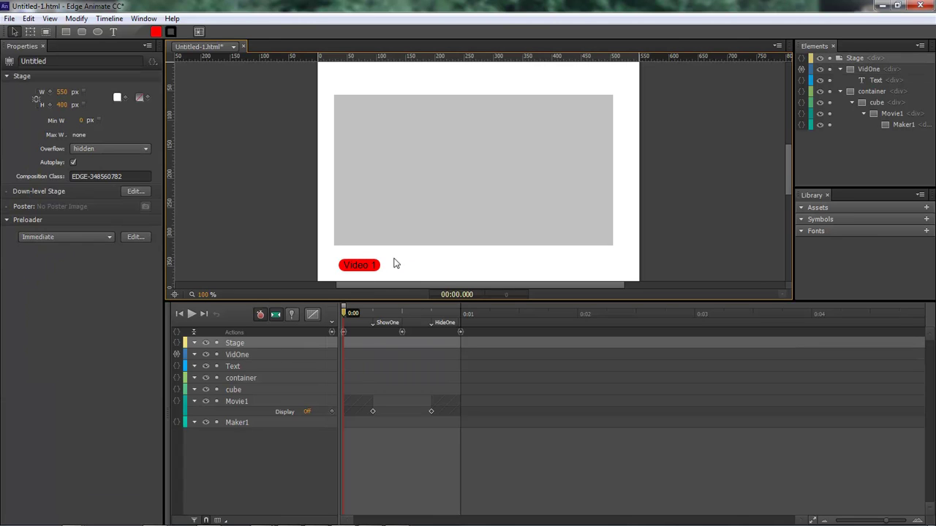
key("ctrl+Return")
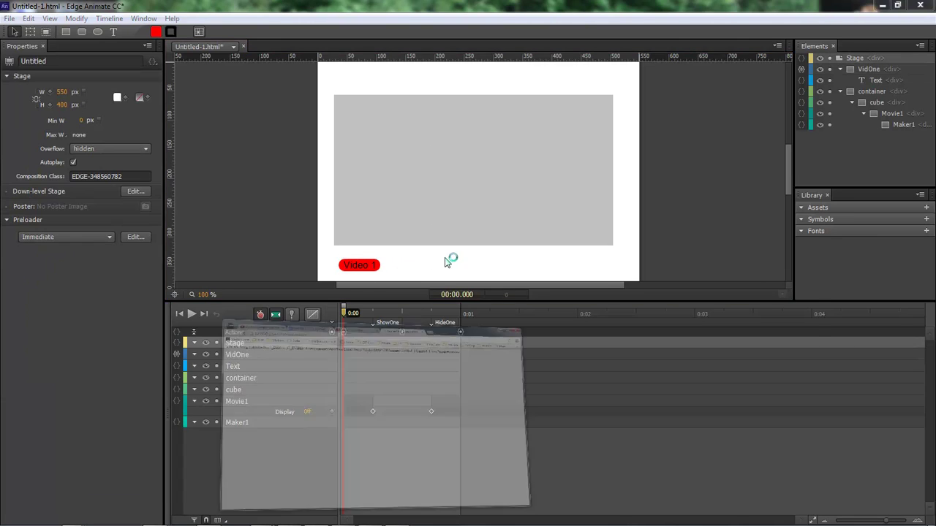
left_click(146, 274)
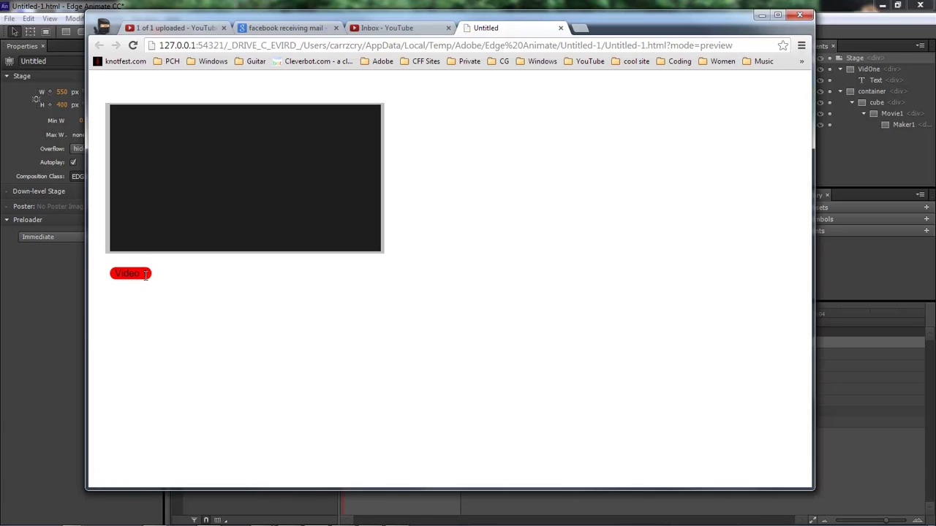
left_click(139, 275)
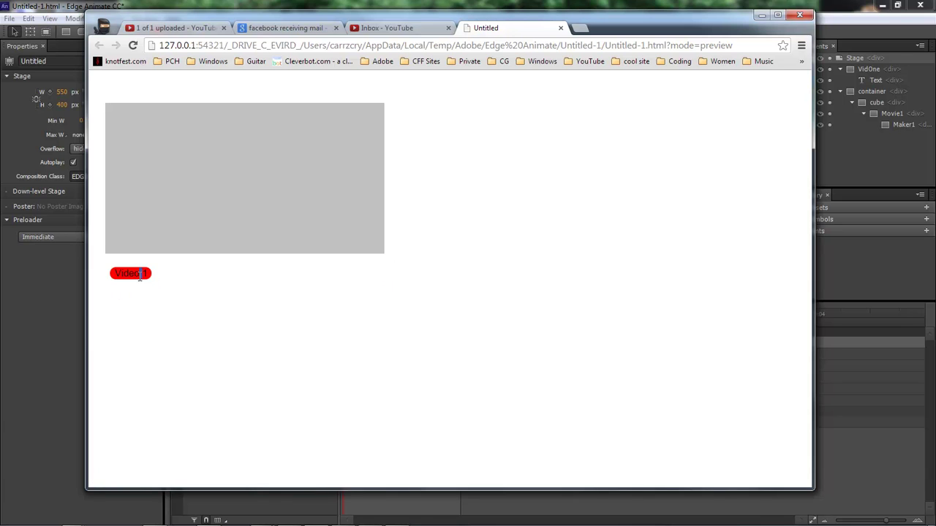
left_click(761, 14)
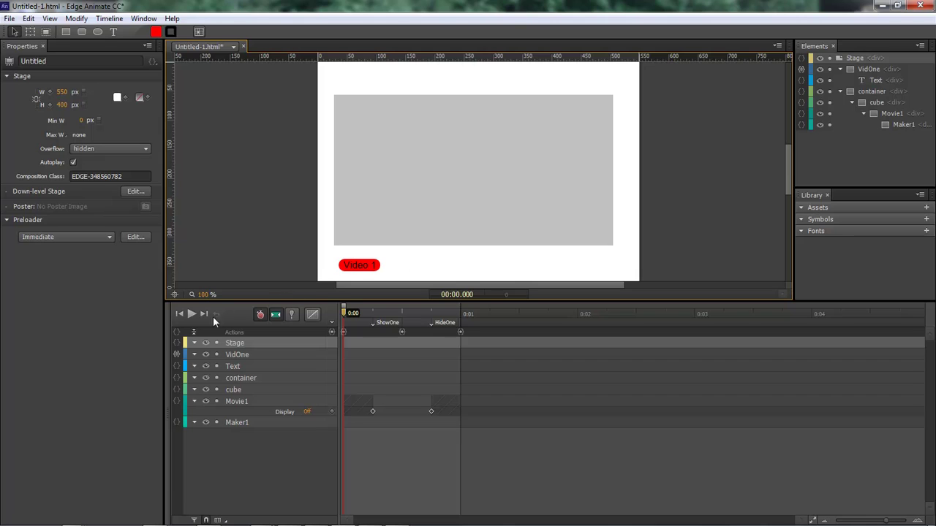
Add a creationComplete handler to the Stage's actions.
left_click(176, 346)
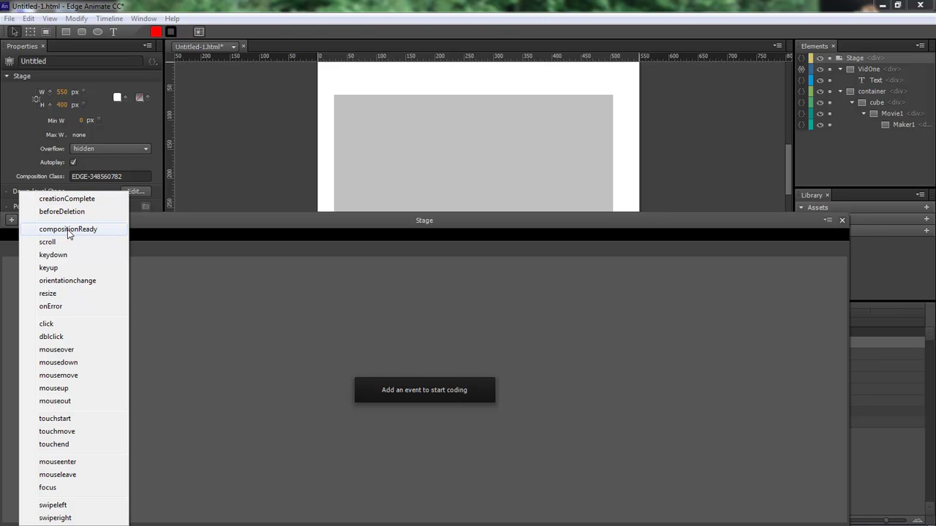
left_click(80, 199)
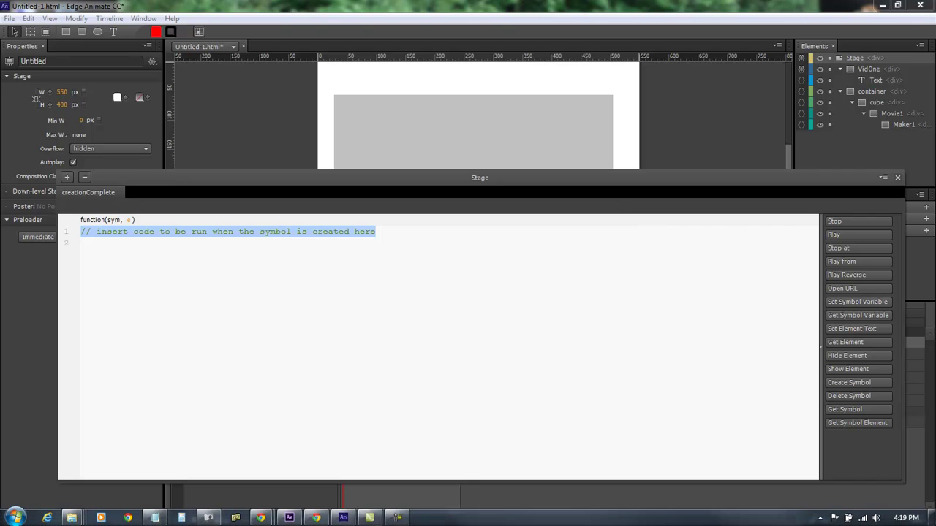
mouse_move(155, 519)
key("Escape")
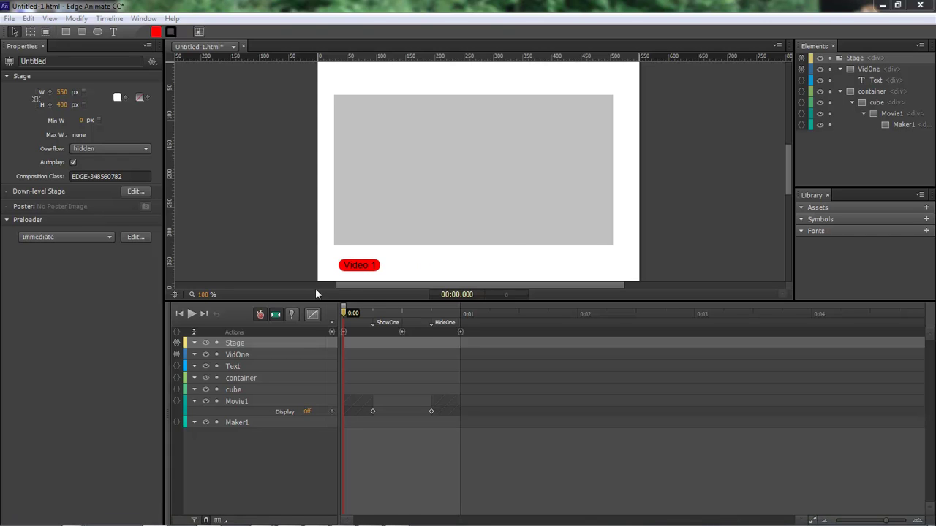
Paste the yepnope edgehero.js 0.1 loader with videolink_1 and youtubelink_1 into creationComplete.
key("ctrl+e")
type("yepnope( { load: \"http://www.edgehero.com/edgehero.js/0.1/edgehero-0.1-min.js\" } );   videolink_1 ='http://www.w3schools.com/html/mov_bbb.mp4'; youtubelink_1 ='http://www.youtube.com/watch?v=ITX0D5VkyXY';")
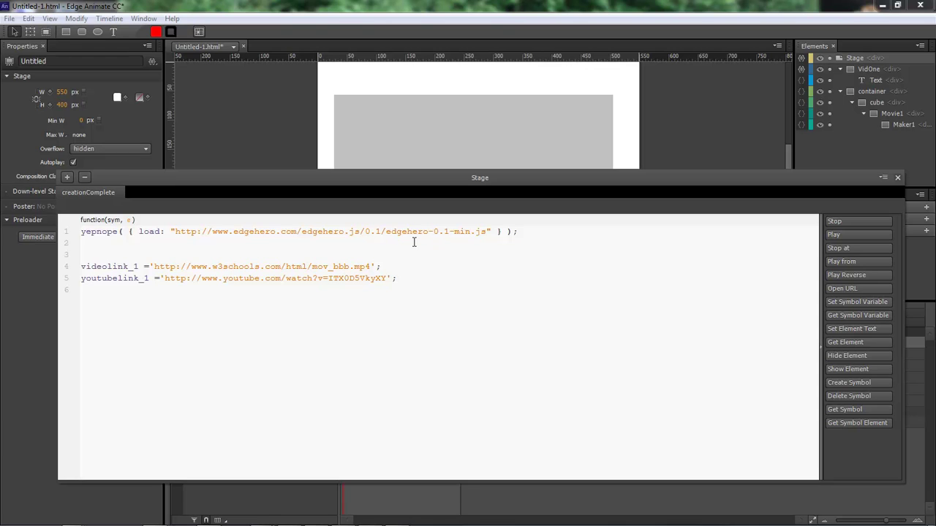
left_click_drag(296, 231, 213, 232)
key("ctrl+c")
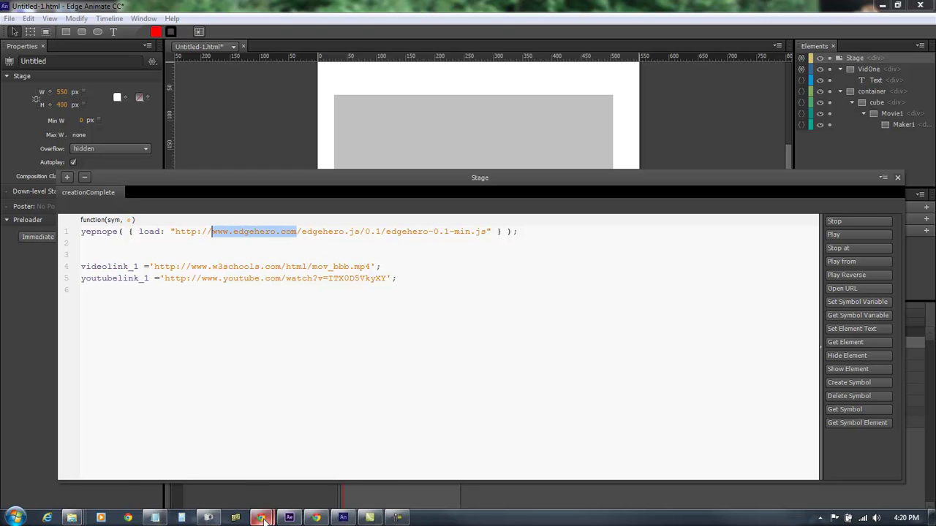
mouse_move(265, 518)
key("ctrl+Return")
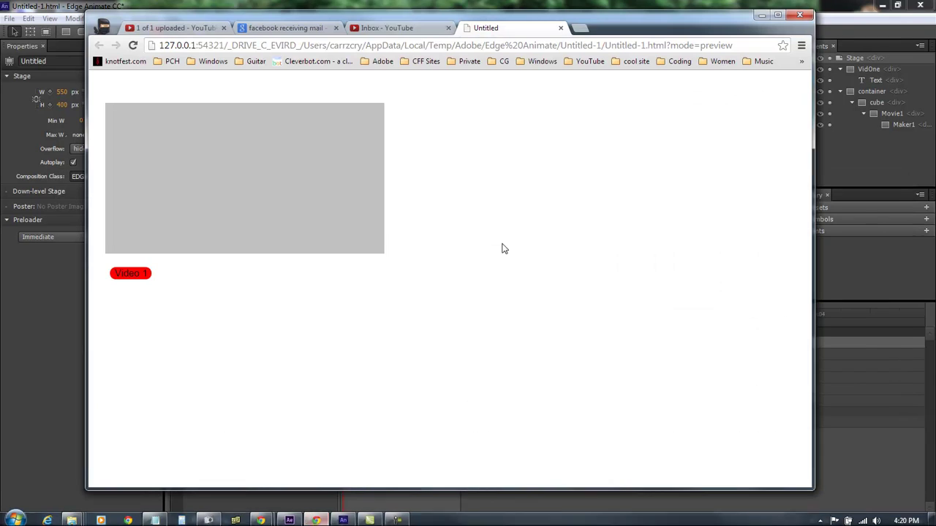
left_click(580, 28)
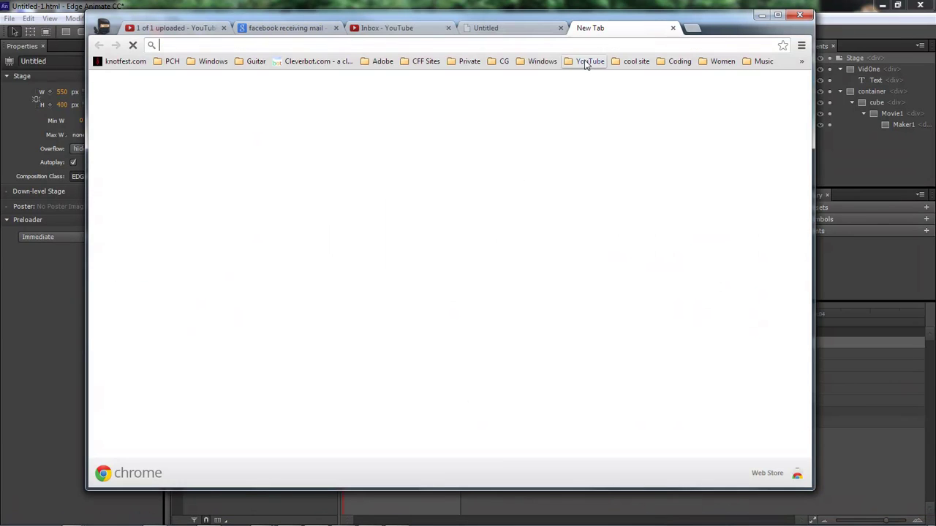
key("ctrl+v")
key("Return")
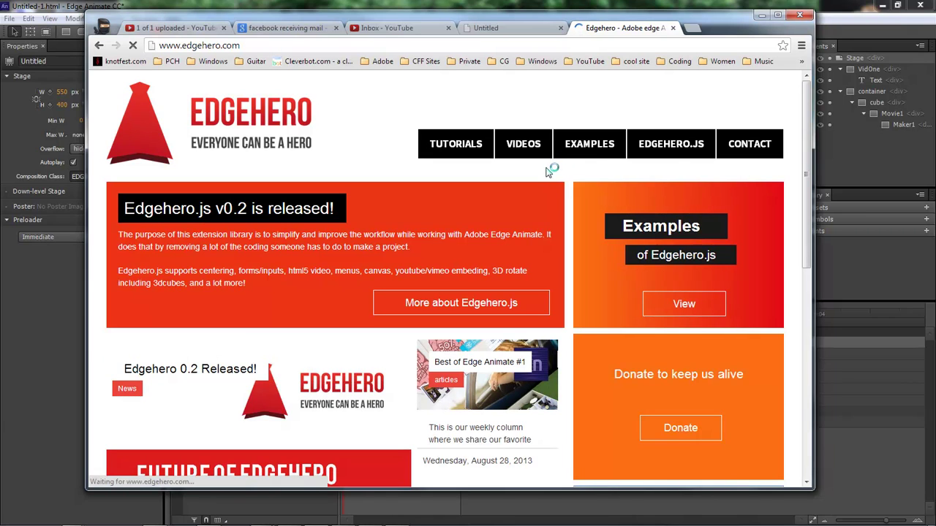
left_click(673, 146)
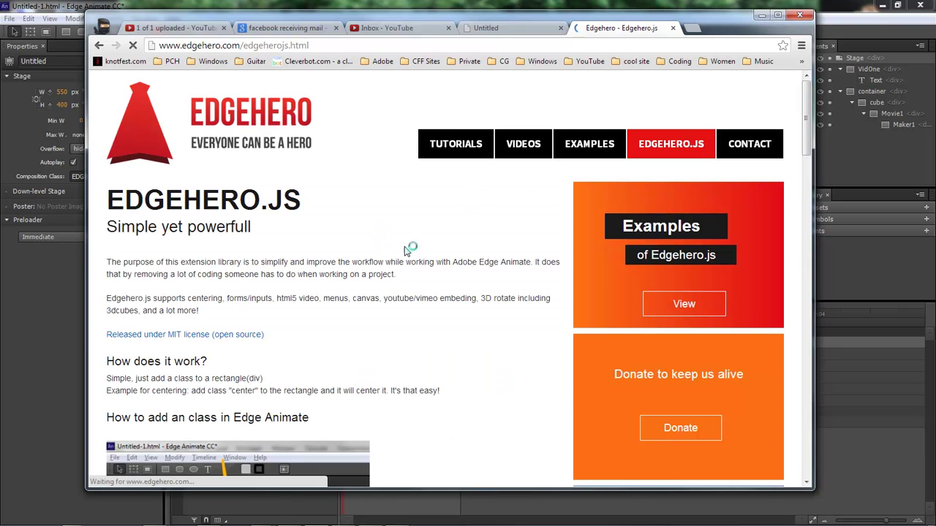
scroll(439, 249, "down", 3)
scroll(461, 253, "down", 3)
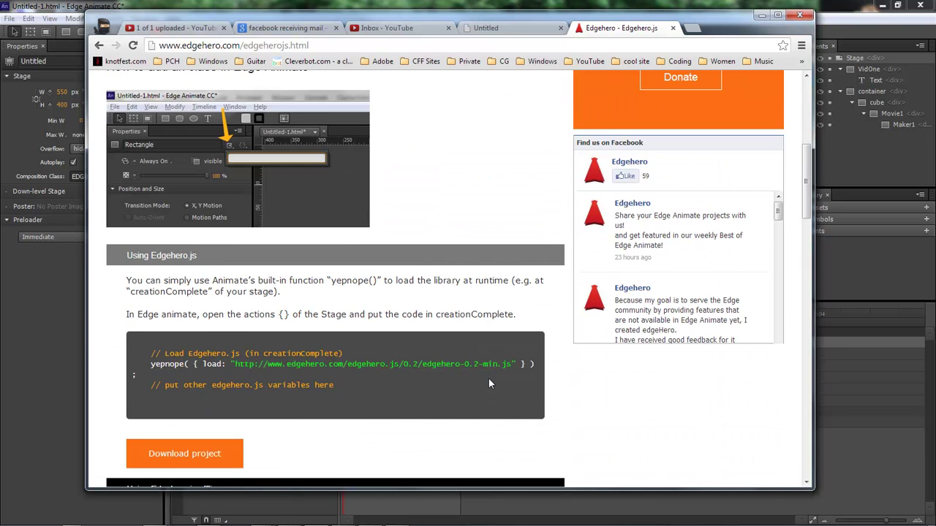
left_click_drag(514, 363, 237, 366)
key("ctrl+c")
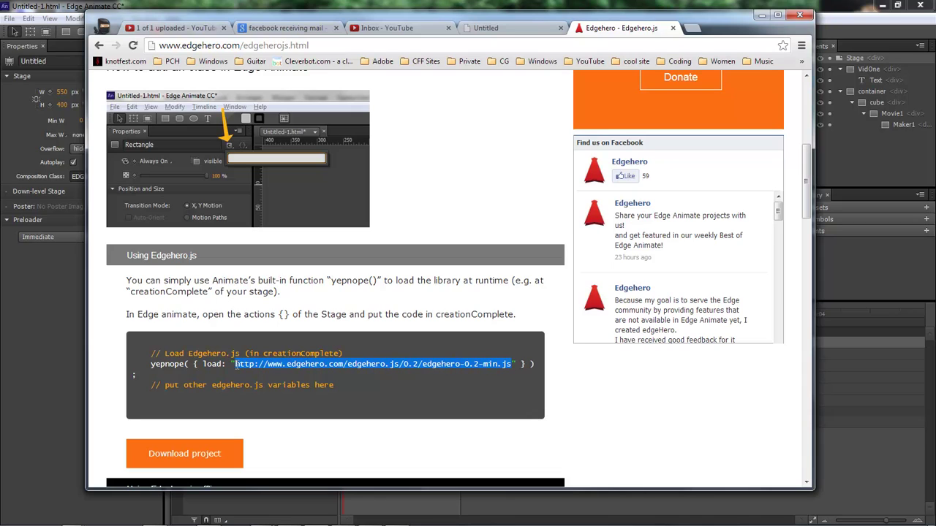
Replace the 0.1 library URL in creationComplete with the edgehero-0.2-min.js URL and close the editor.
left_click(760, 15)
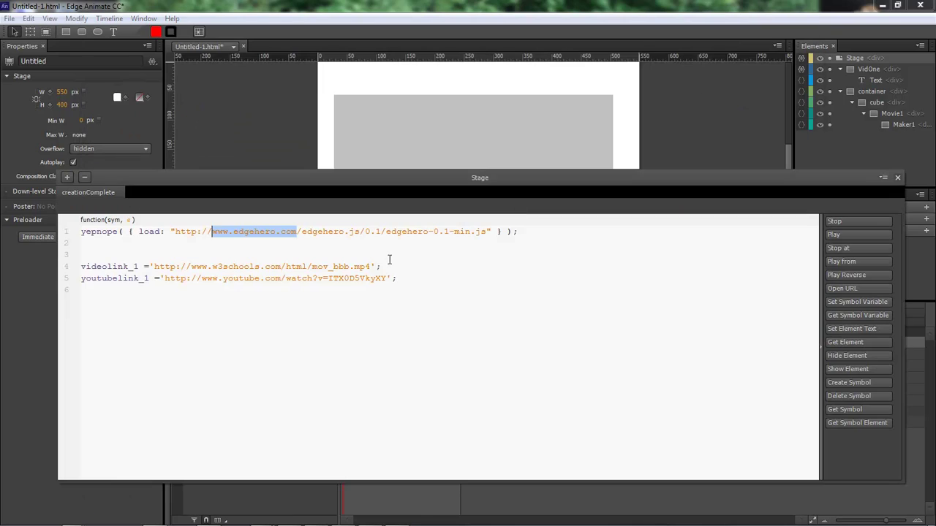
left_click_drag(488, 232, 174, 232)
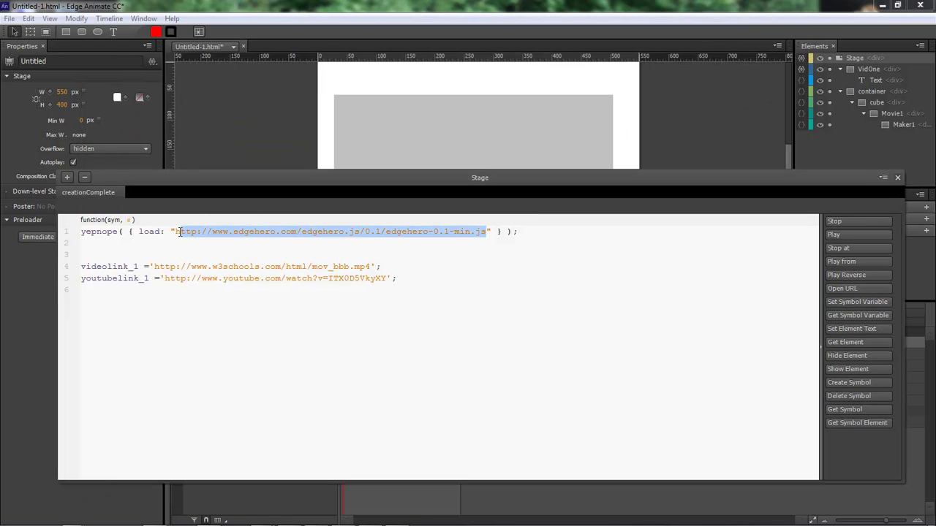
key("ctrl+v")
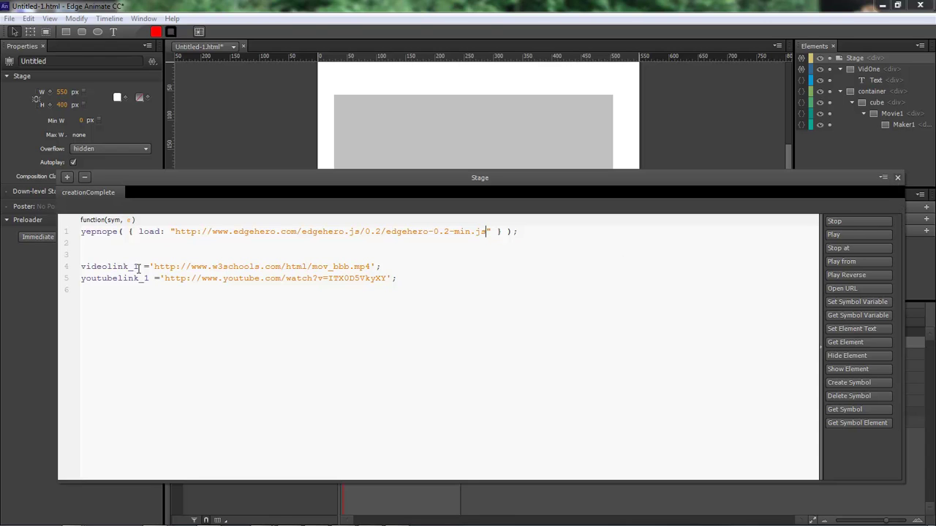
left_click_drag(139, 268, 57, 268)
left_click(898, 178)
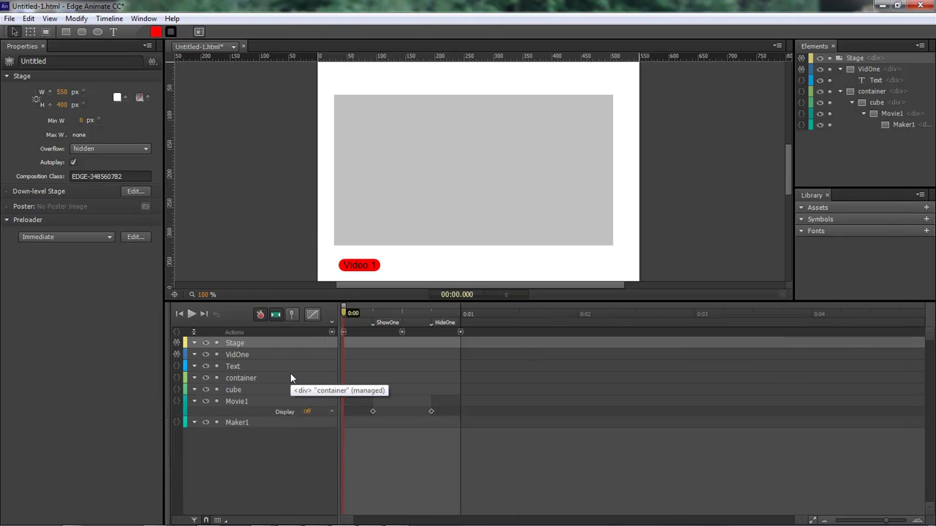
Give Maker1 the classes 'videolink_1 controls muted' and preview the composition in Chrome.
left_click(234, 422)
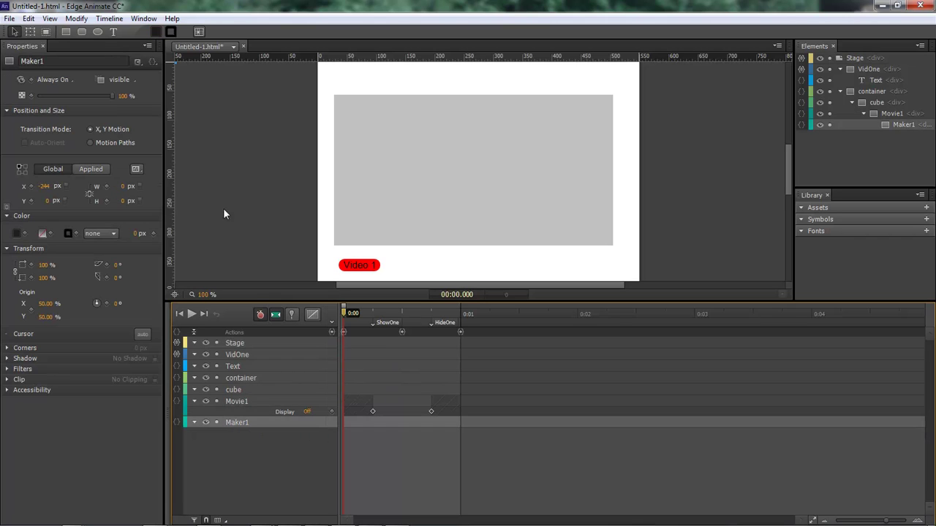
left_click(136, 63)
type("videolink_1")
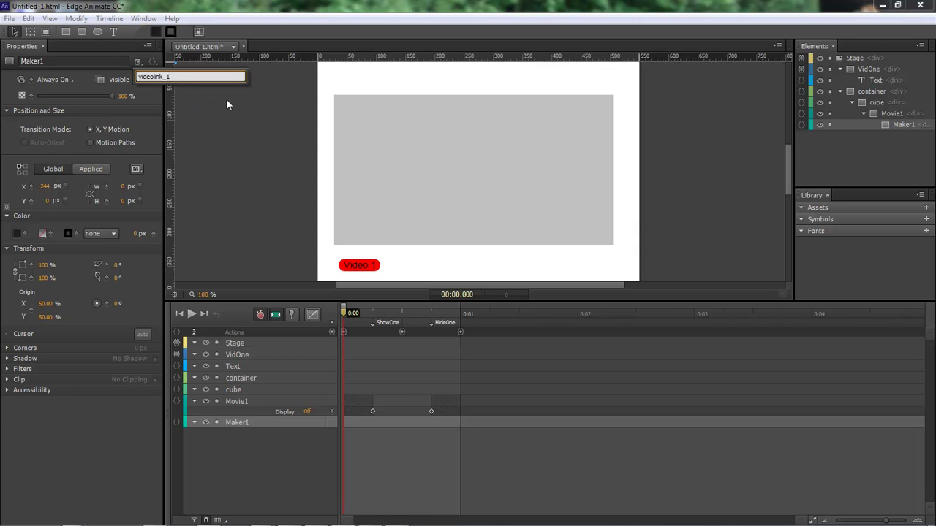
type(" controls muted")
key("Return")
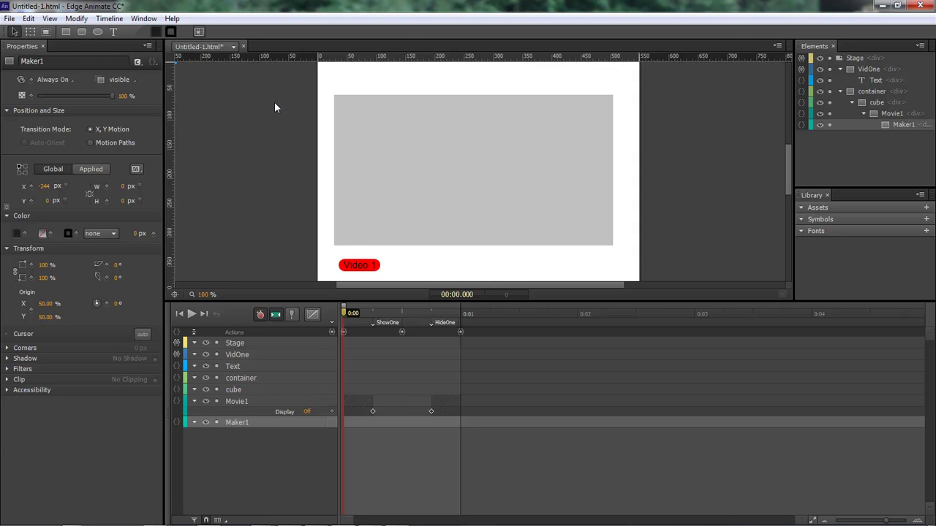
key("ctrl+Return")
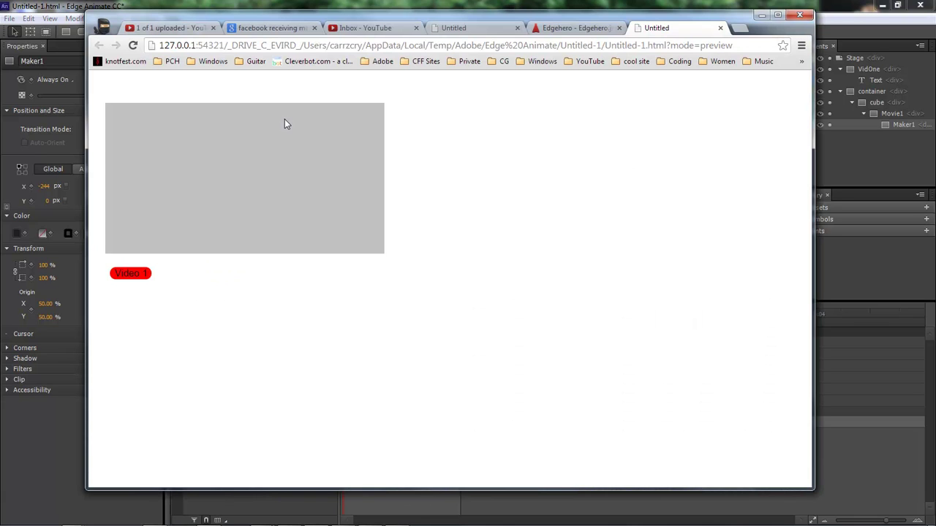
In the preview, show Video 1, play and pause the clip, hide it, then return to Edge Animate.
left_click(134, 274)
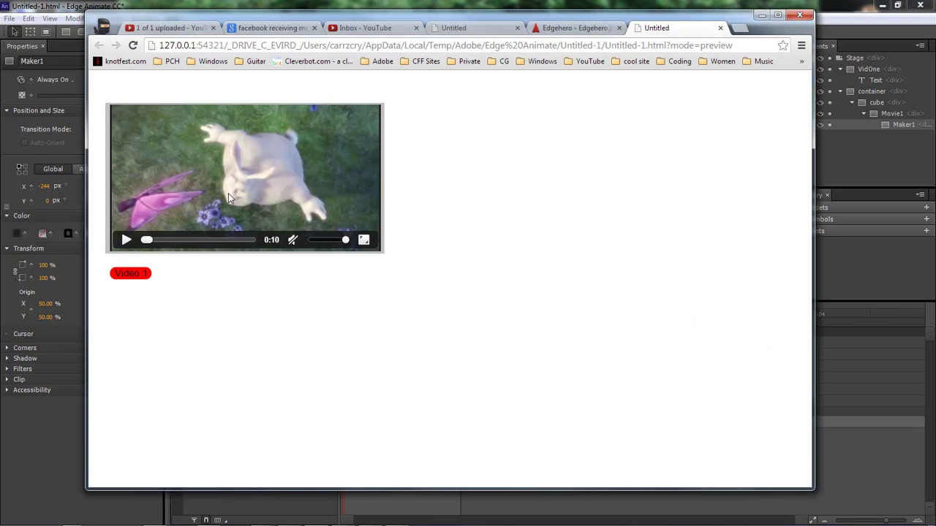
left_click(126, 241)
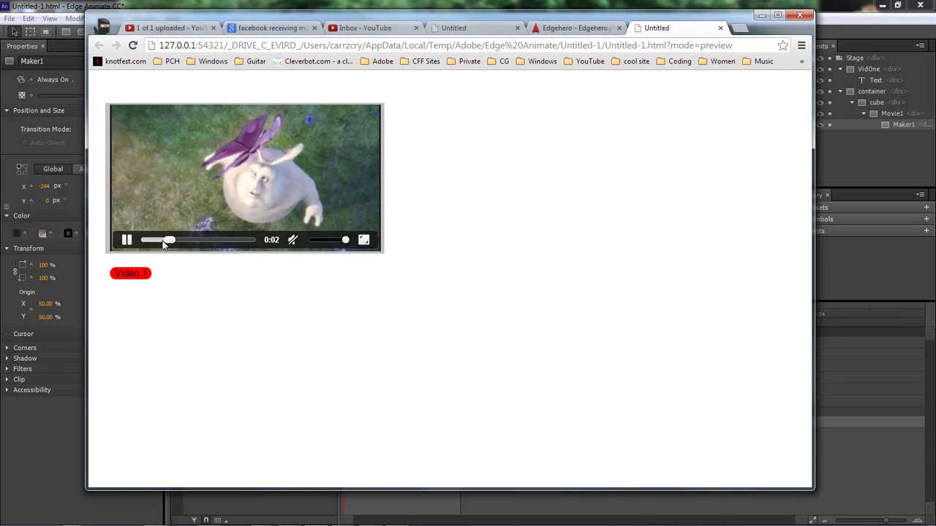
left_click(126, 240)
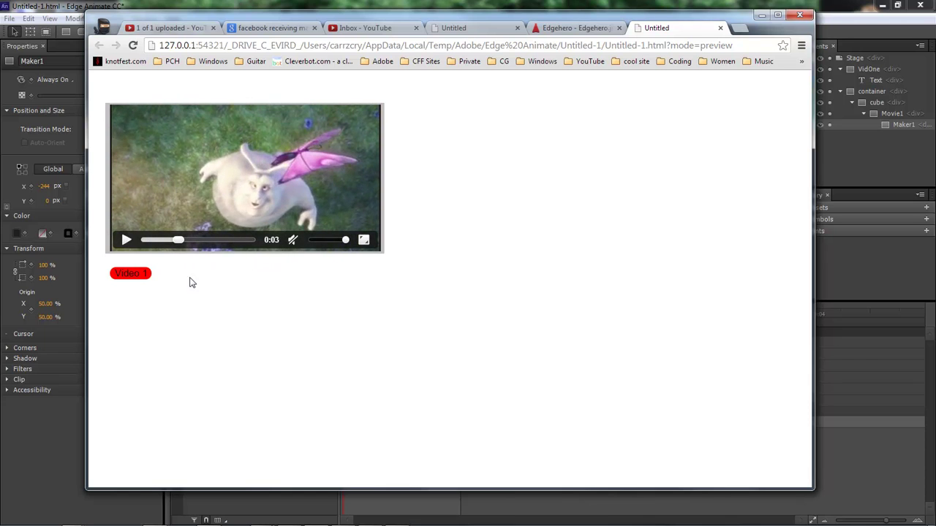
left_click(141, 273)
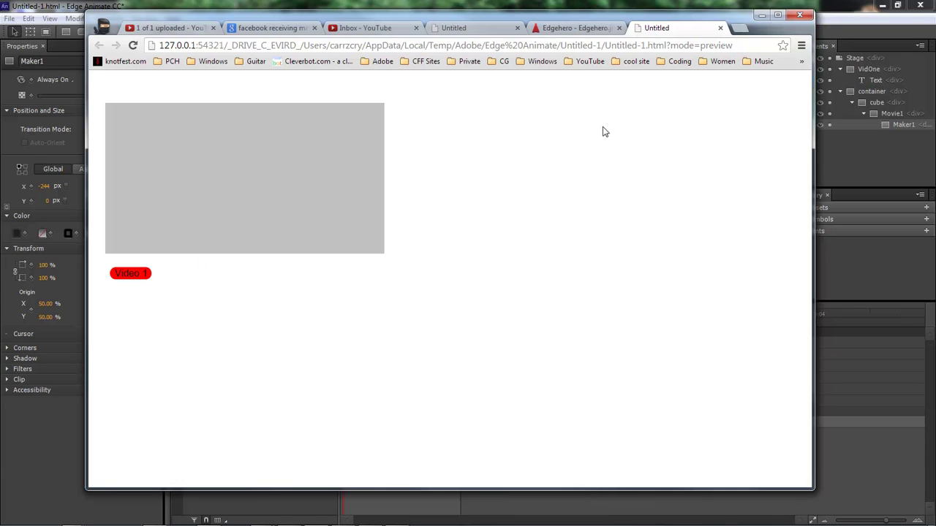
left_click(761, 15)
left_click(674, 186)
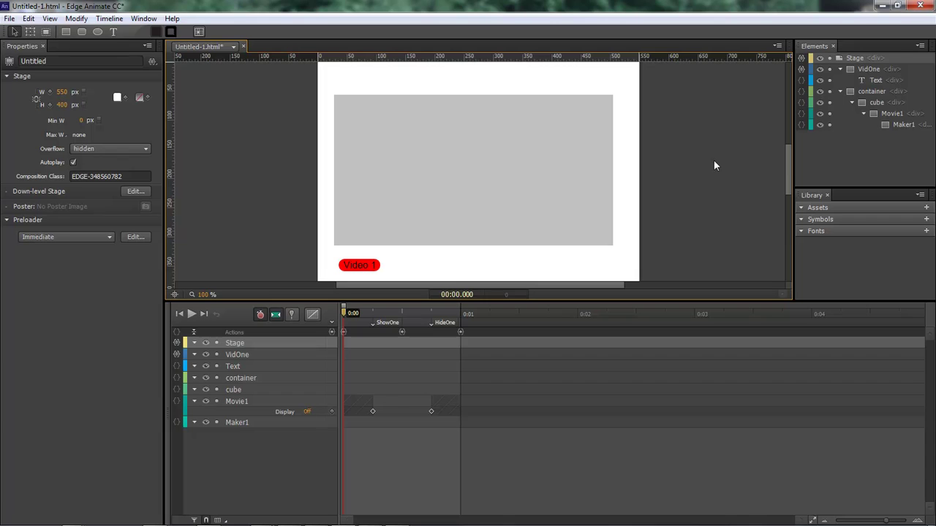
Duplicate the Movie1 element together with its contents.
left_click(864, 115)
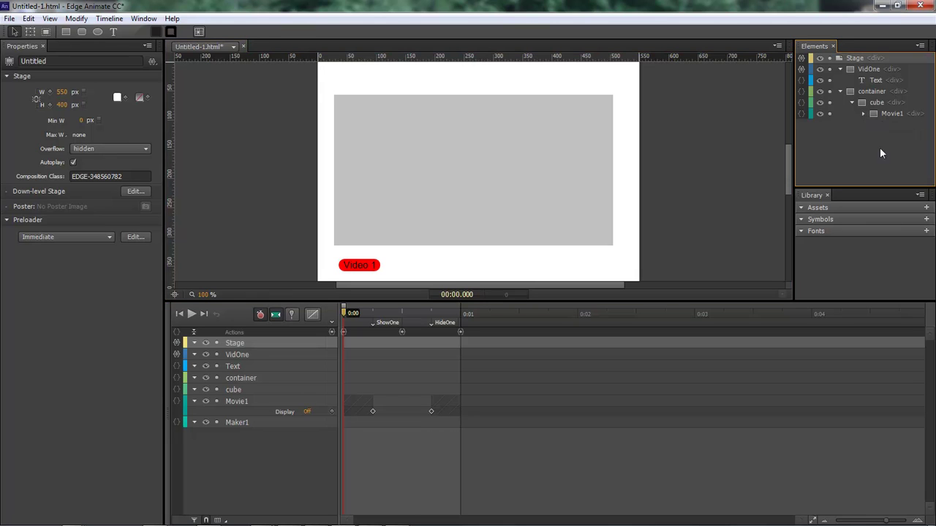
left_click(889, 114)
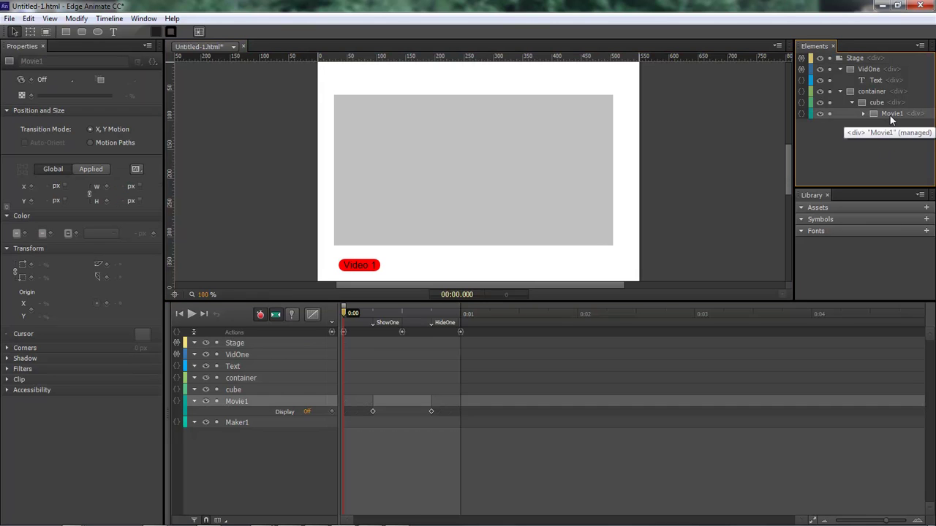
key("ctrl+d")
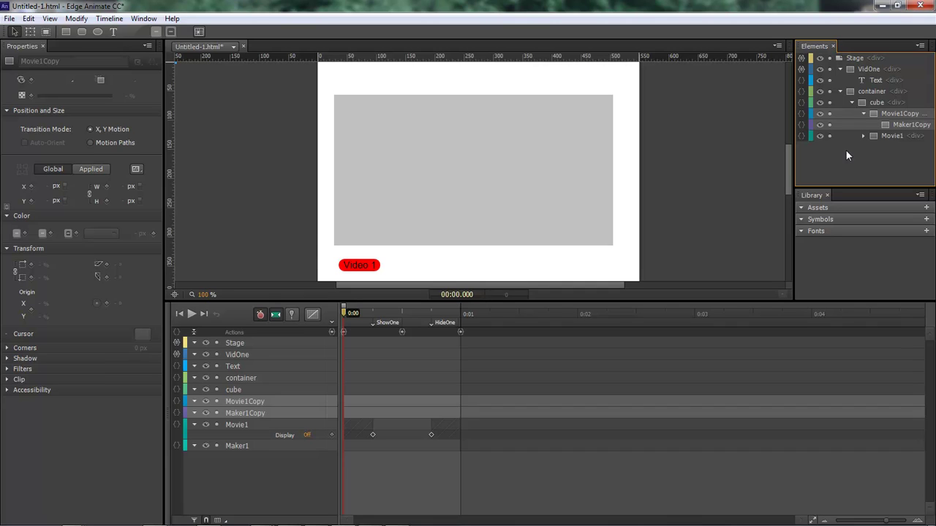
Rename the duplicates Movie1Copy to Movie2 and Maker1Copy to Maker2.
double_click(890, 113)
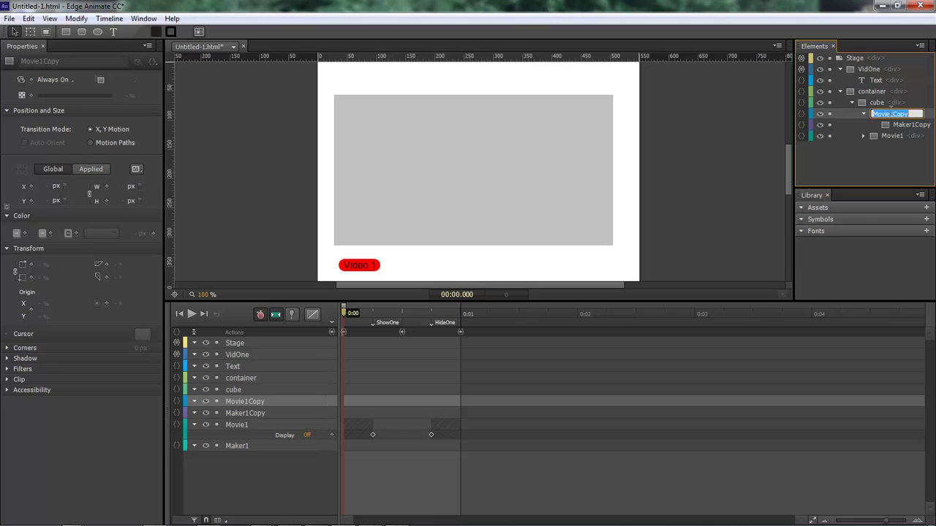
left_click_drag(889, 114, 907, 114)
type("2")
double_click(914, 128)
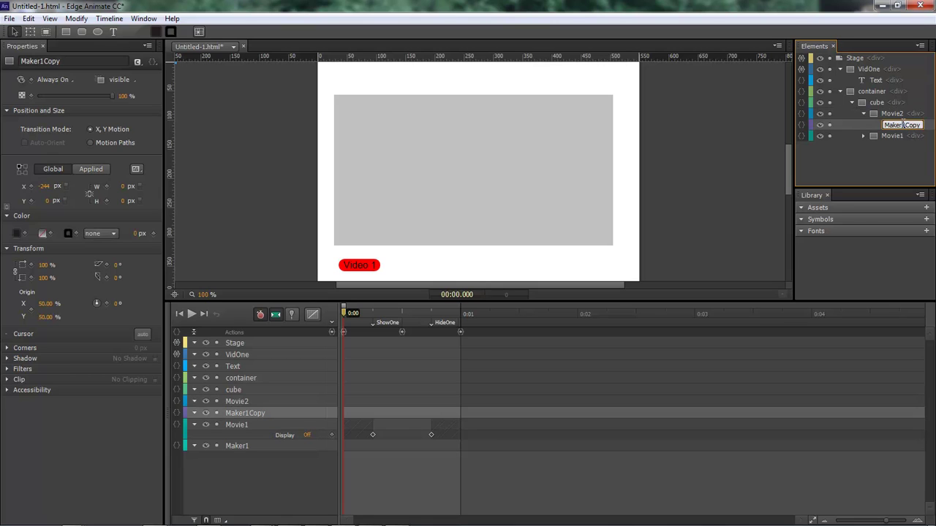
left_click_drag(901, 125, 921, 125)
type("2")
left_click(908, 152)
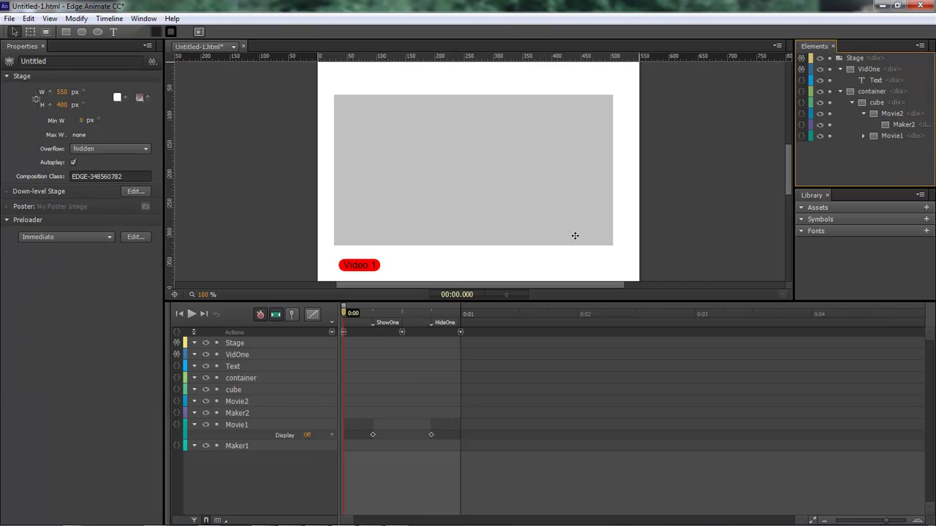
Change Maker2's class from videolink_1 to videolink_2.
left_click(243, 414)
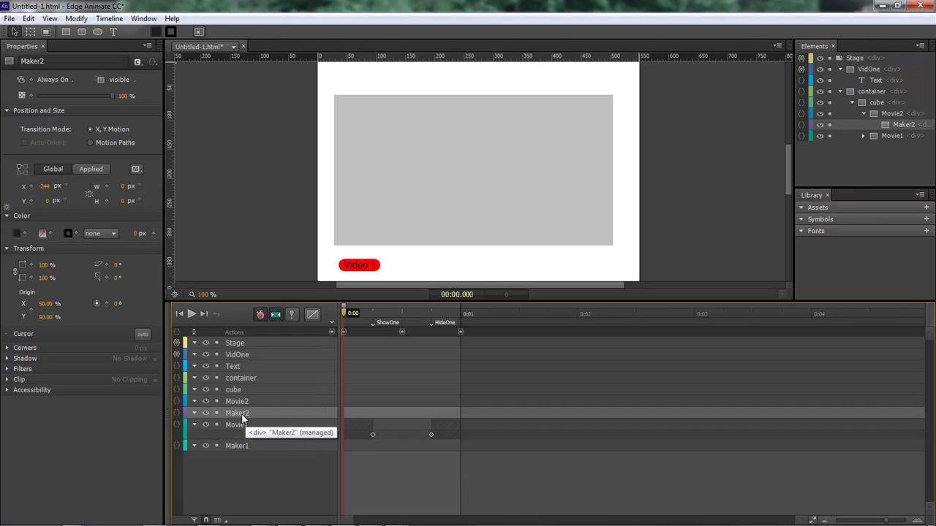
left_click(138, 61)
left_click(167, 77)
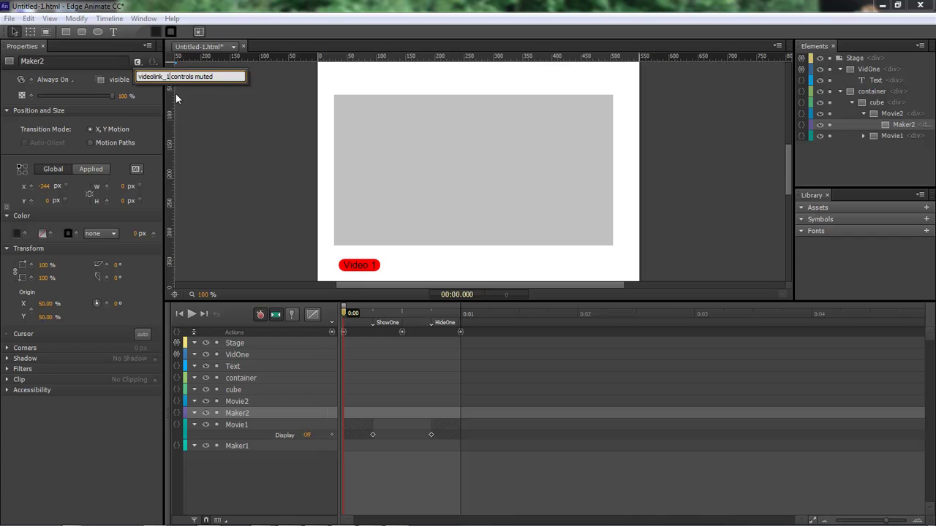
key("BackSpace")
type("2")
key("Return")
Copy youtubelink_1 from the Stage creationComplete code and use it as Maker2's class.
left_click(176, 343)
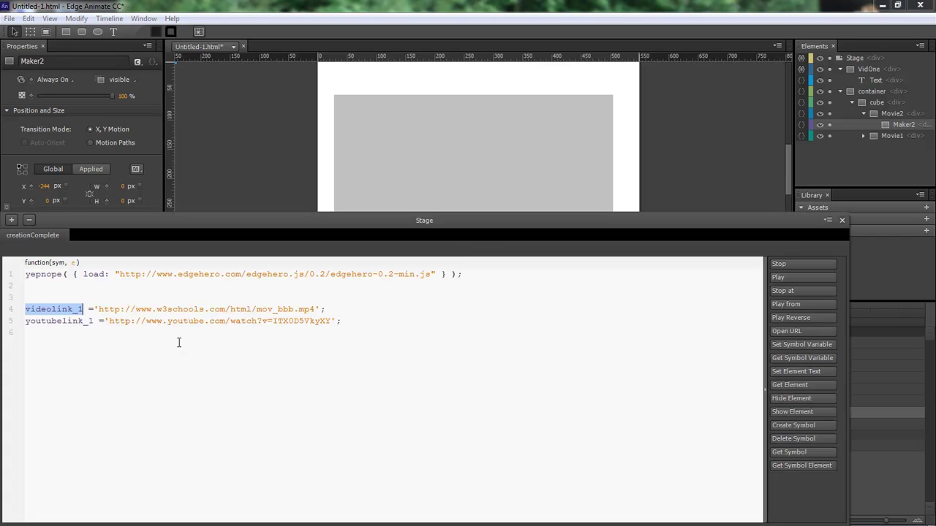
double_click(92, 320)
key("ctrl+c")
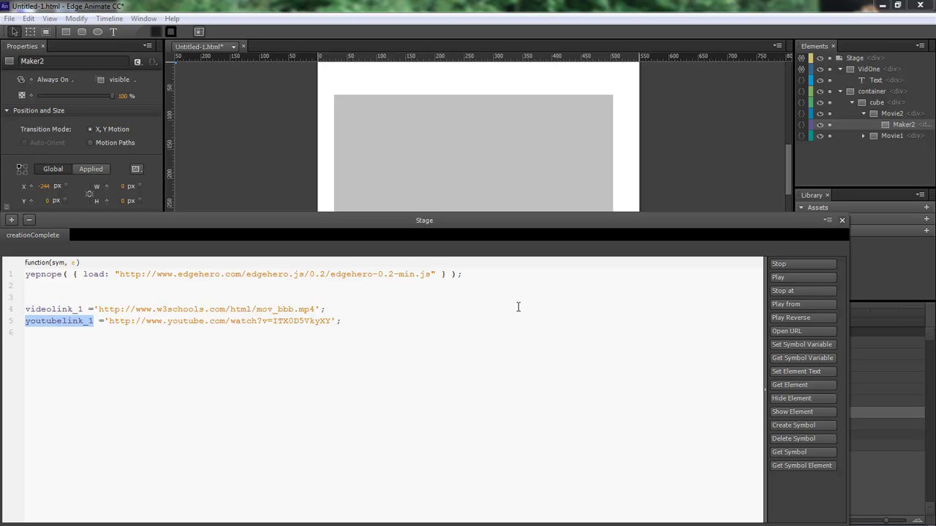
left_click(841, 220)
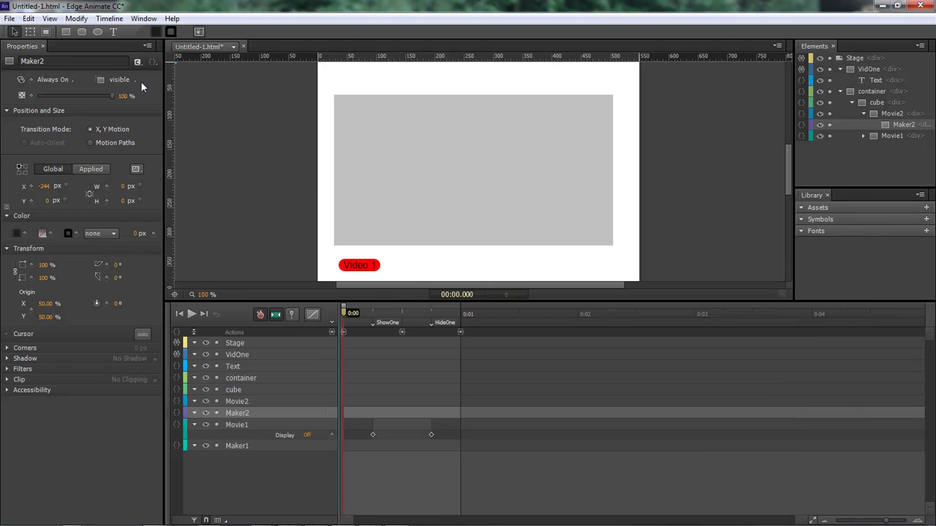
left_click(138, 62)
left_click(167, 77)
left_click_drag(171, 77, 67, 75)
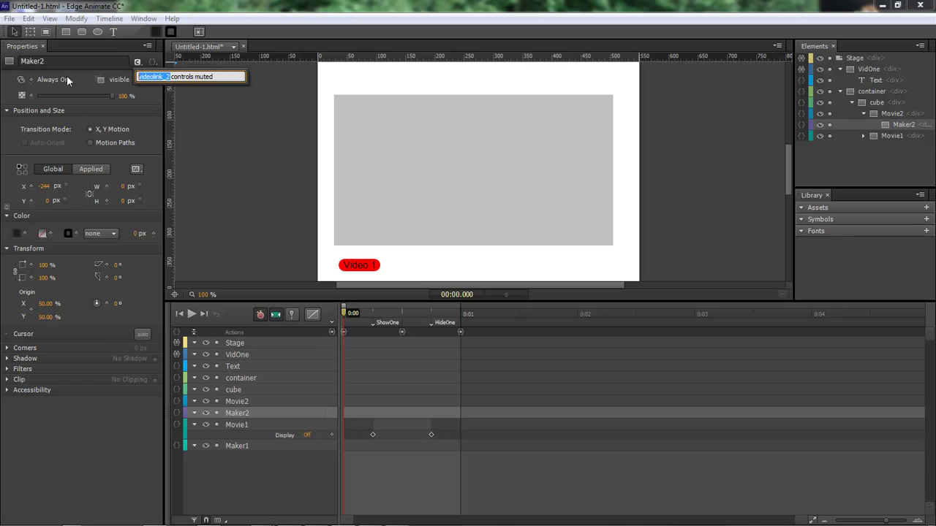
key("ctrl+v")
key("Return")
Preview the composition in the browser, then close the tab and return to Edge Animate.
key("ctrl+Return")
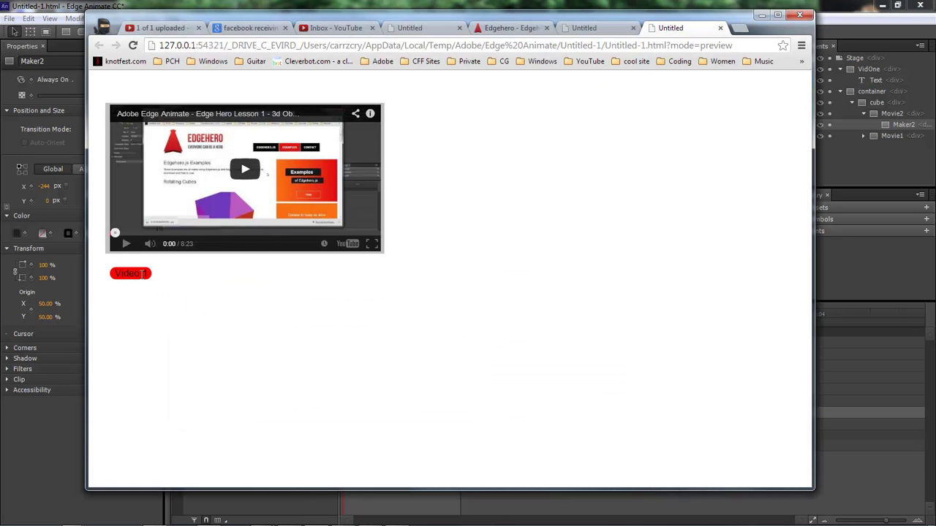
left_click(720, 28)
left_click(818, 157)
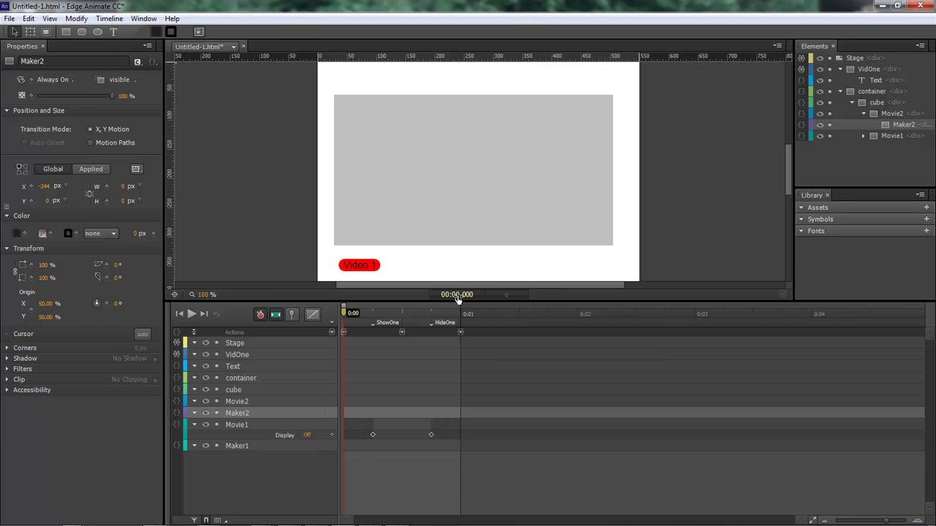
Add a timeline label ShowTwo at about 0:01.46.
left_click_drag(344, 313, 514, 313)
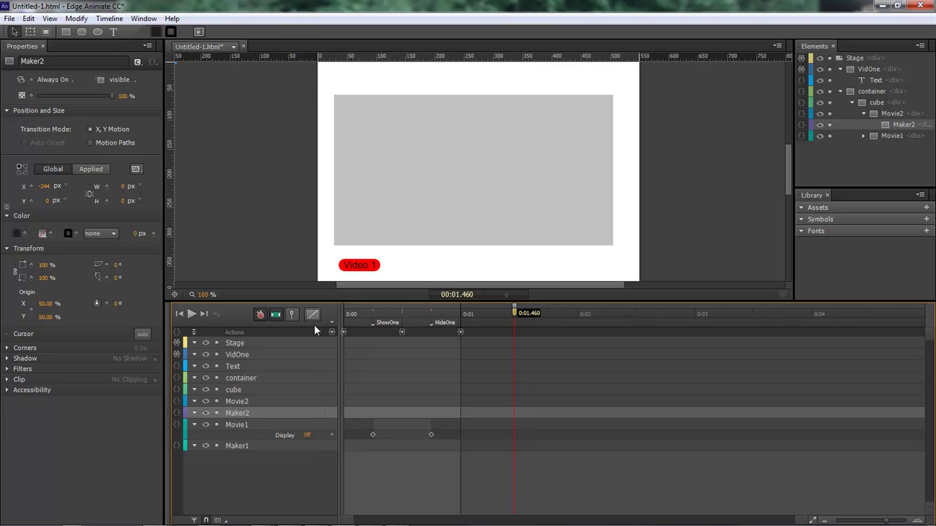
key("ctrl+l")
type("Sho")
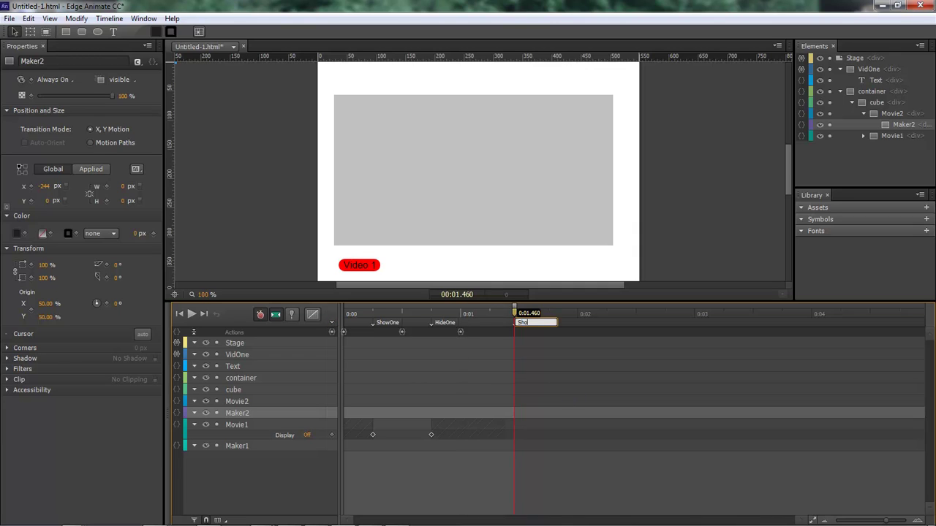
type("wTwo")
key("Return")
Add a HideTwo label at 0:02, then return the playhead to ShowTwo.
key("shift+Right")
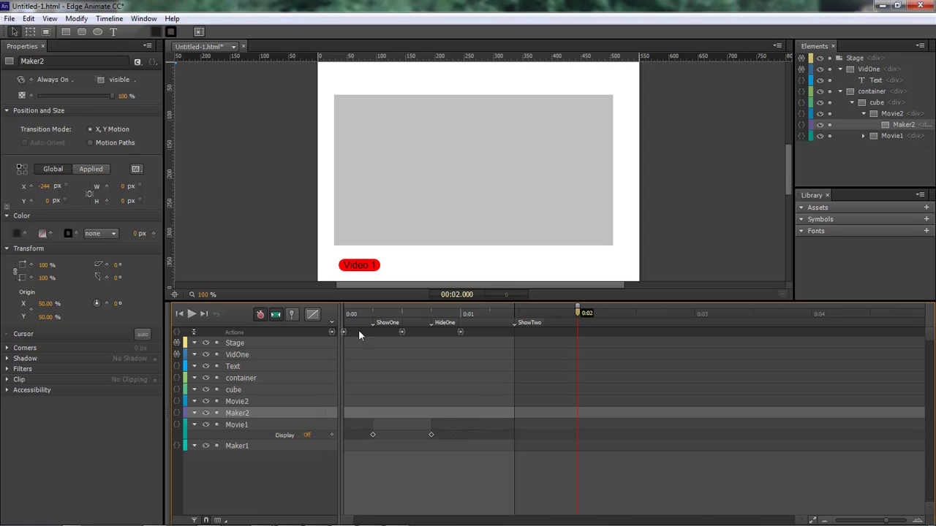
left_click(333, 323)
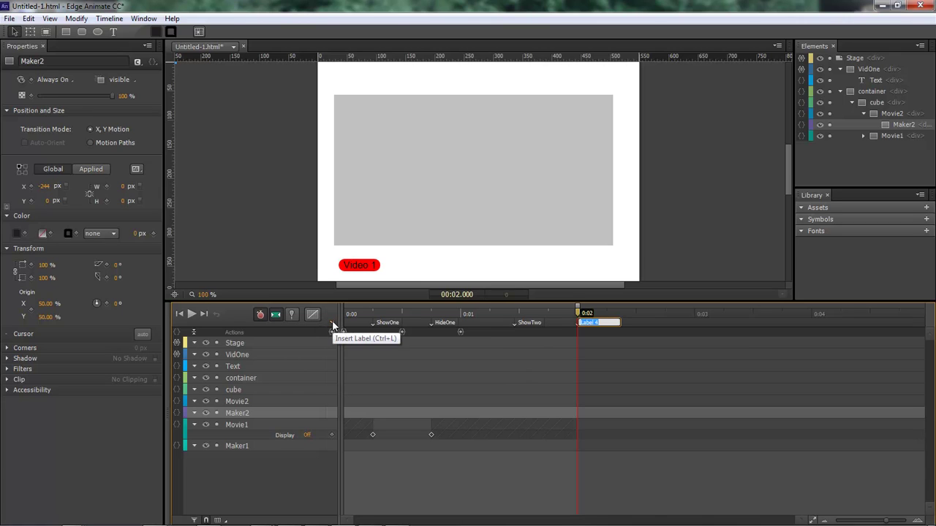
type("HideTwo")
key("Return")
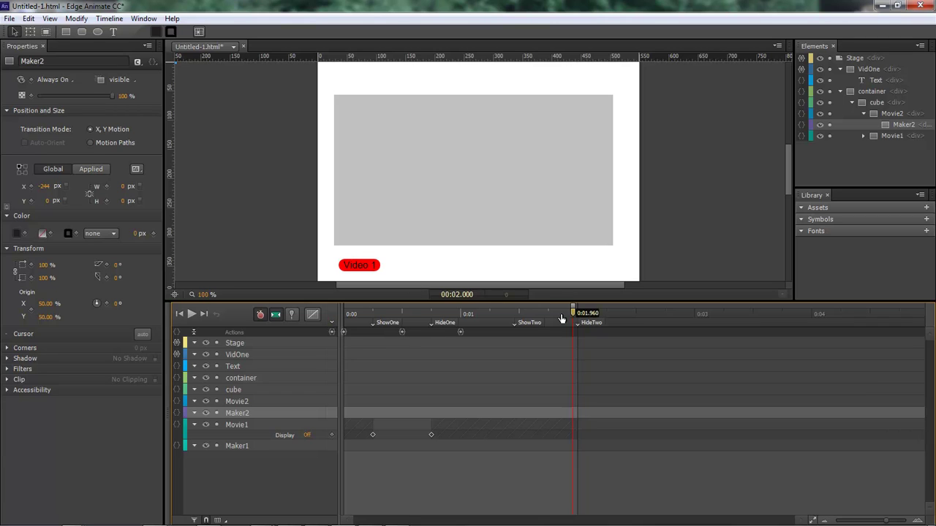
left_click_drag(578, 313, 514, 313)
Move Movie2 below Movie1 inside cube and position it over the grey video area.
left_click(256, 402)
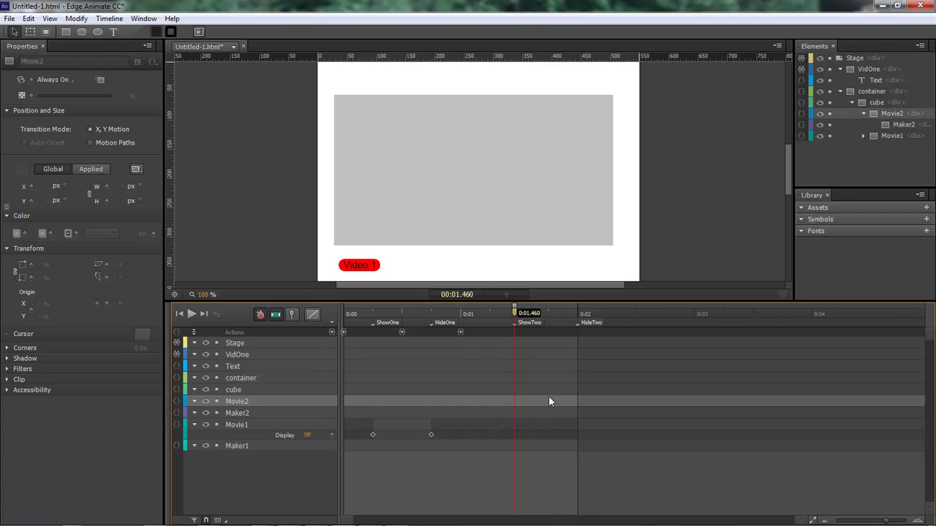
left_click(864, 113)
left_click_drag(885, 115, 881, 133)
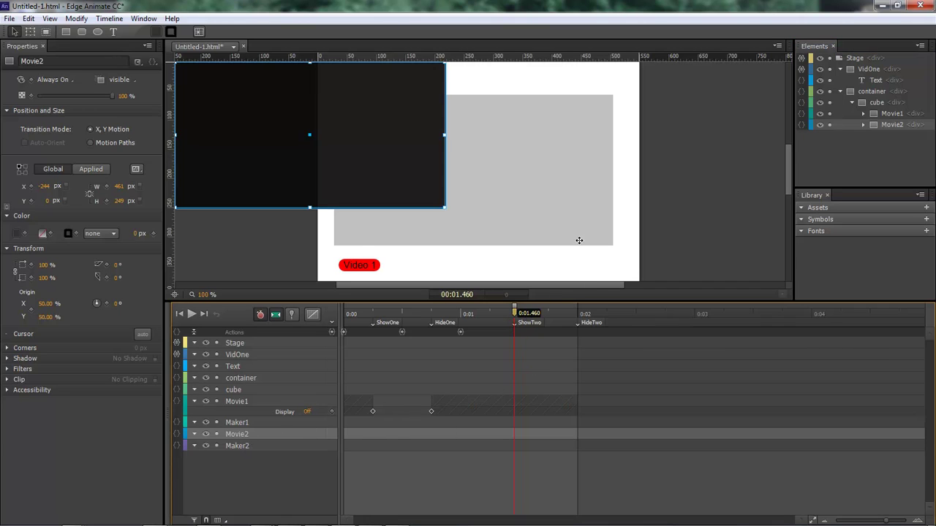
left_click_drag(369, 146, 499, 169)
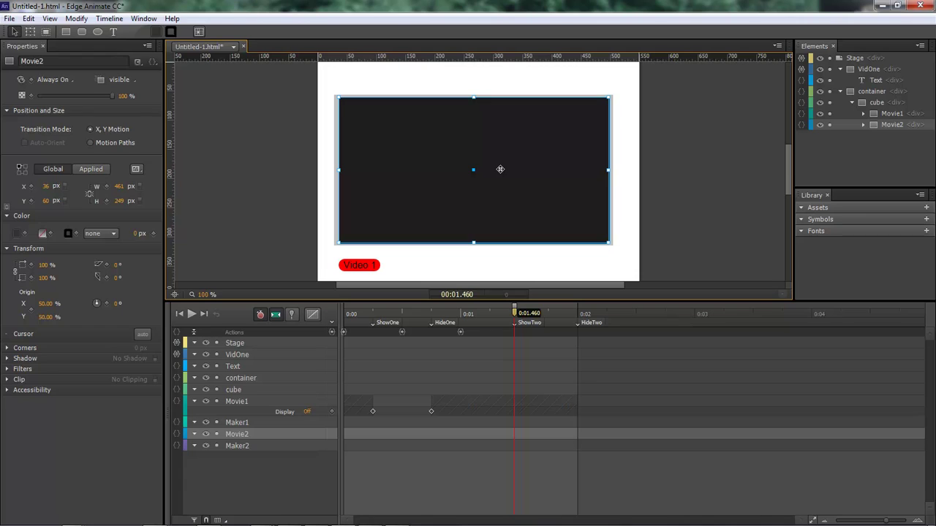
key("Up")
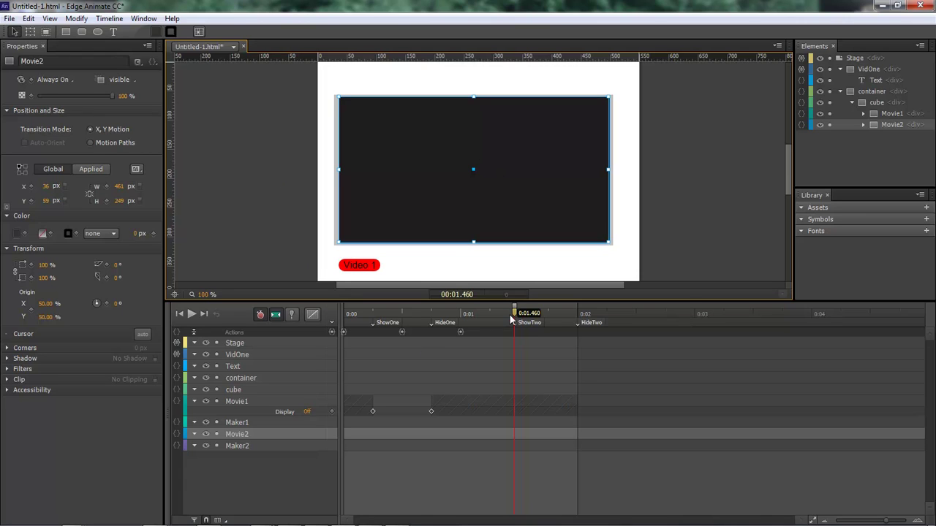
Set Movie2's Display to On, adding a keyframe at ShowTwo.
left_click(71, 85)
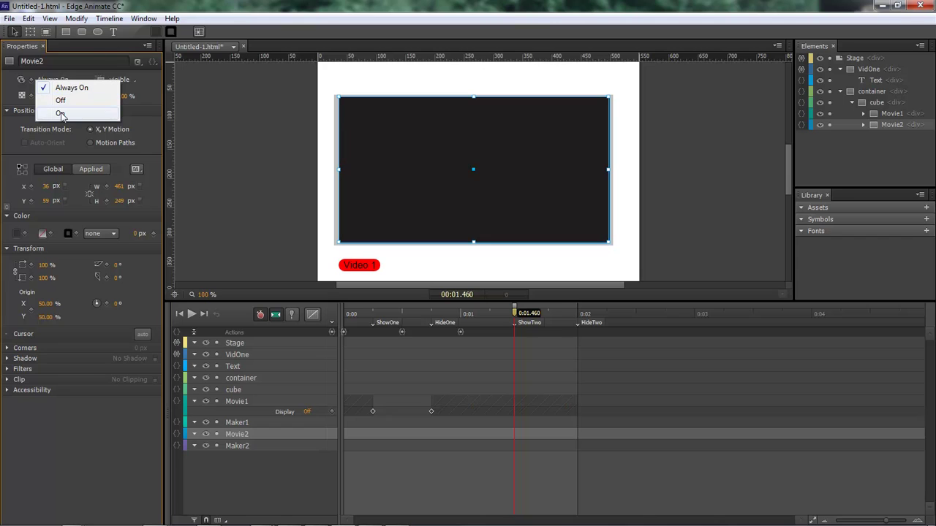
left_click(60, 115)
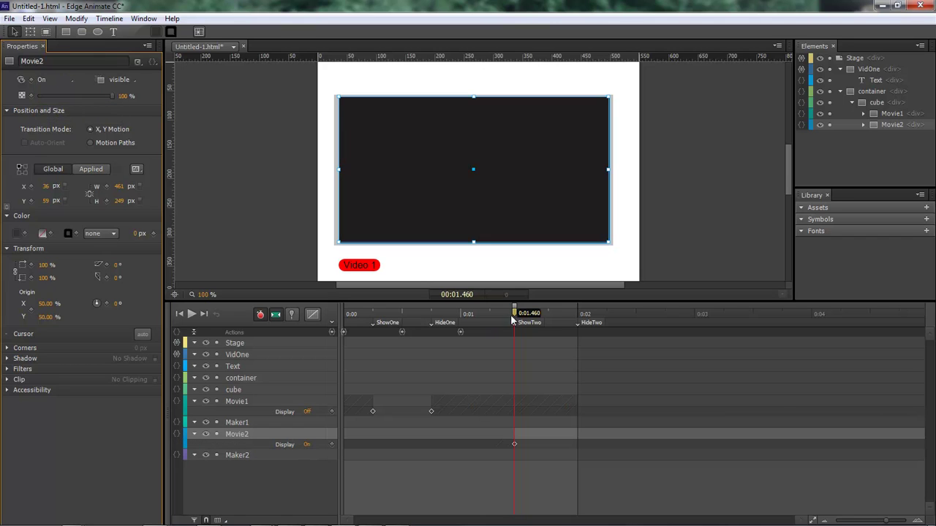
mouse_move(514, 321)
left_mouse_down()
mouse_move(345, 315)
mouse_move(542, 314)
left_mouse_up()
Add a Stop trigger at 1695 ms and switch Movie2's Display to Off at 0:02.
left_click(331, 332)
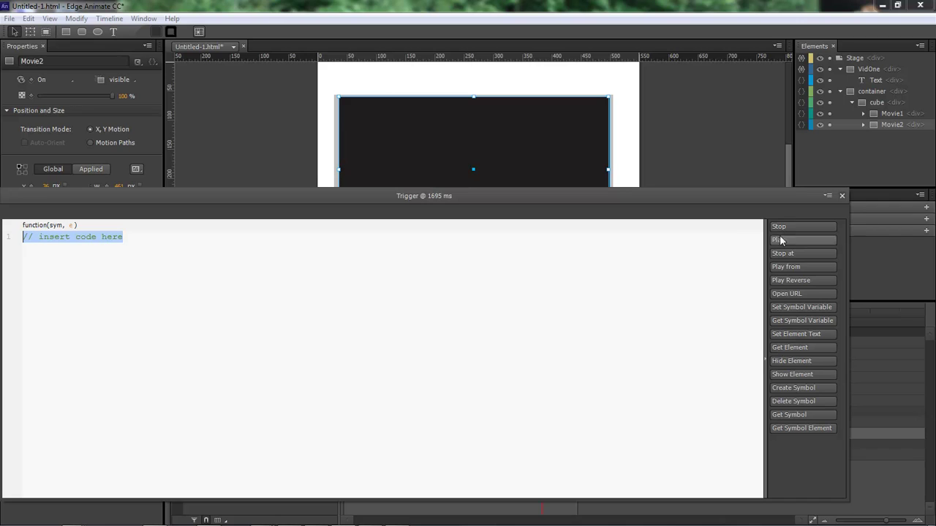
left_click(803, 227)
left_click(841, 196)
left_click_drag(542, 314, 578, 315)
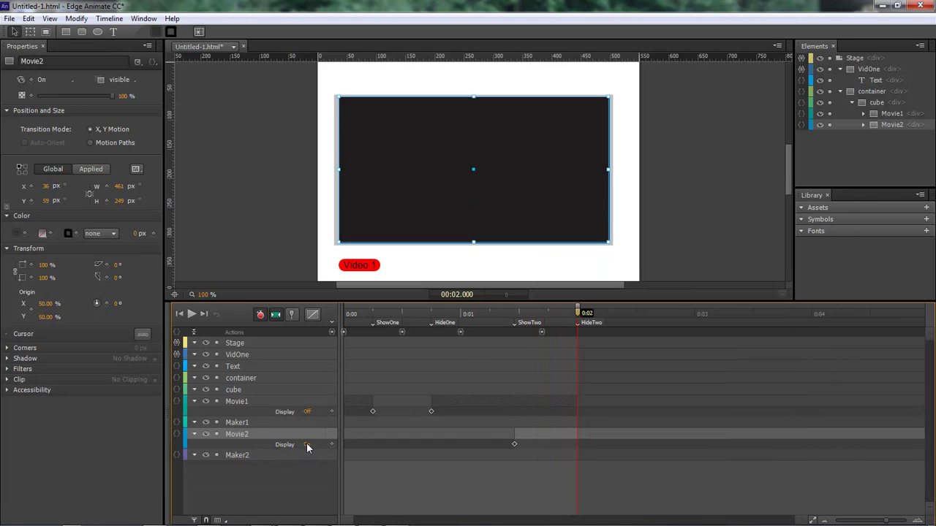
left_click(307, 445)
Add a second Stop trigger on the Actions row at 2250 ms.
left_click_drag(579, 315, 606, 314)
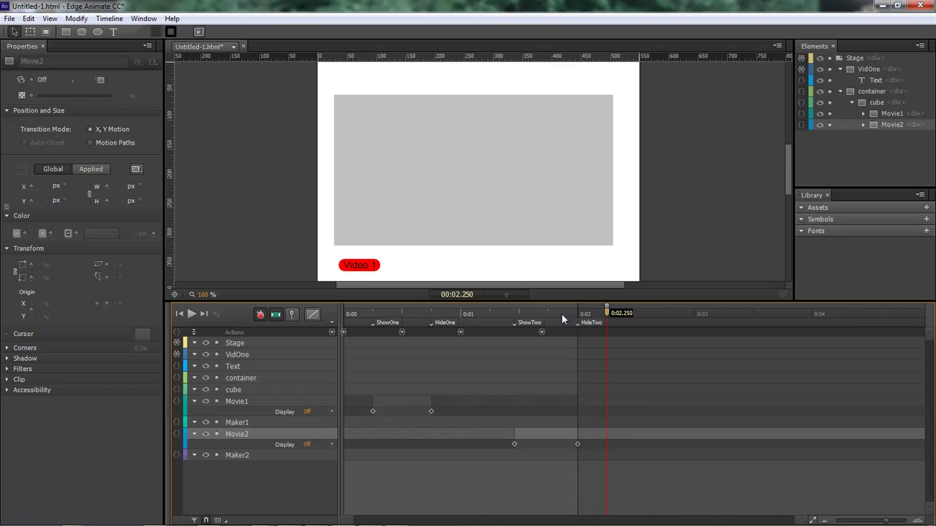
left_click(329, 330)
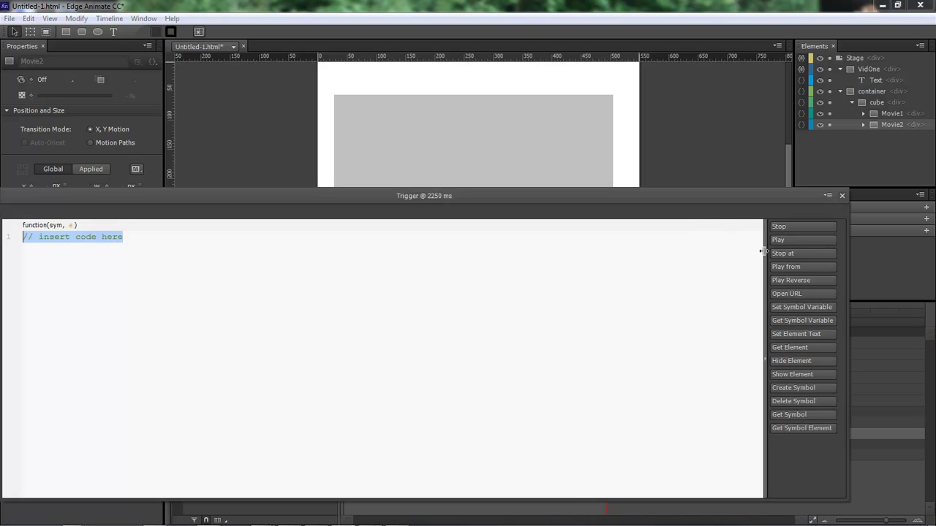
left_click(819, 220)
left_click(843, 193)
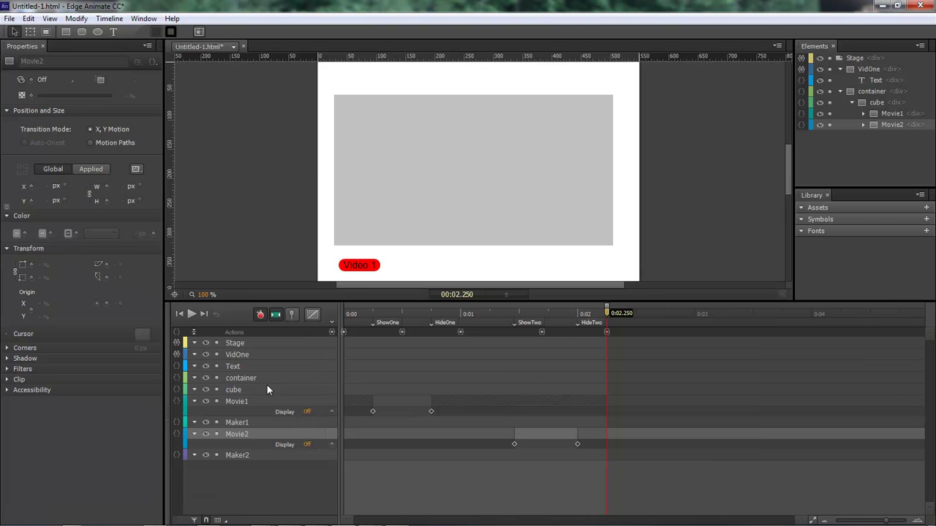
left_click(378, 266)
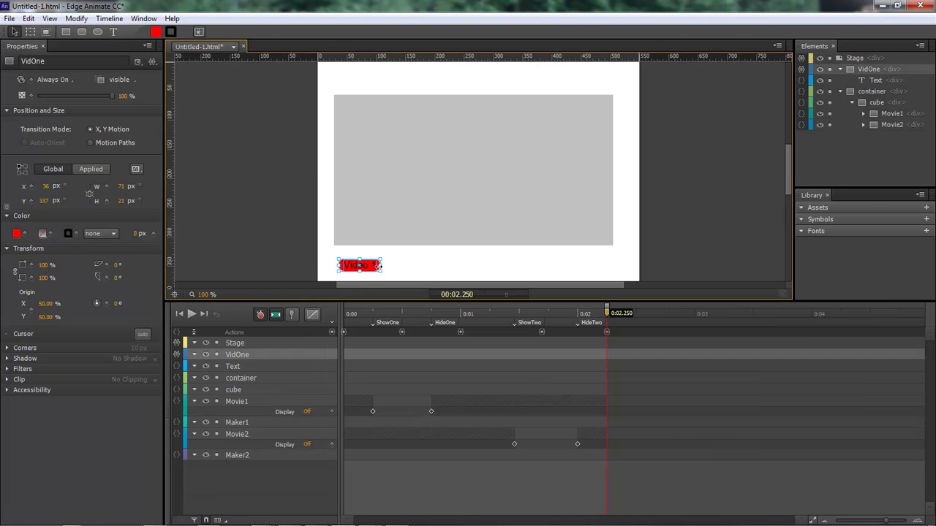
Duplicate the Video 1 button with Ctrl+D, move it right, and relabel it 'Video 2'.
key("ctrl+d")
left_click_drag(378, 266, 431, 266)
double_click(431, 266)
left_click(316, 245)
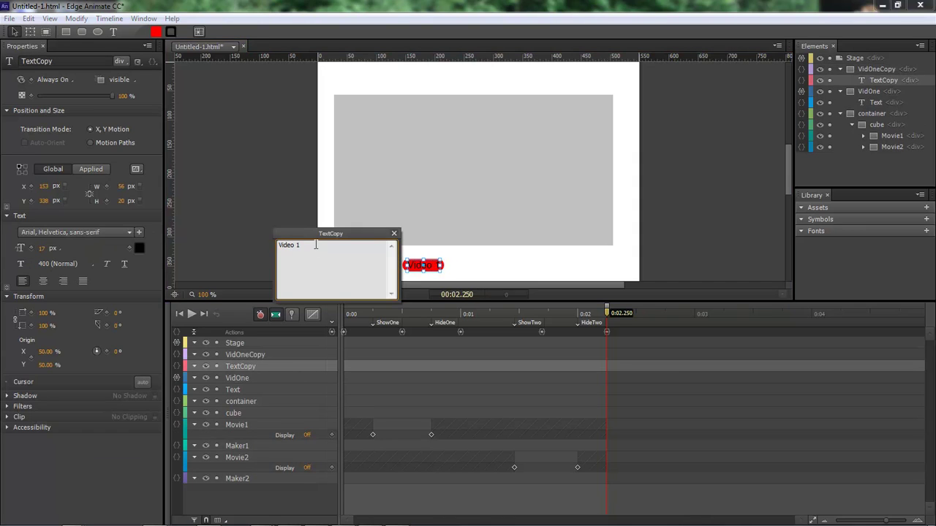
key("BackSpace")
type("2")
left_click(394, 233)
Rename the VidOneCopy layer to VidTwo.
left_click(252, 356)
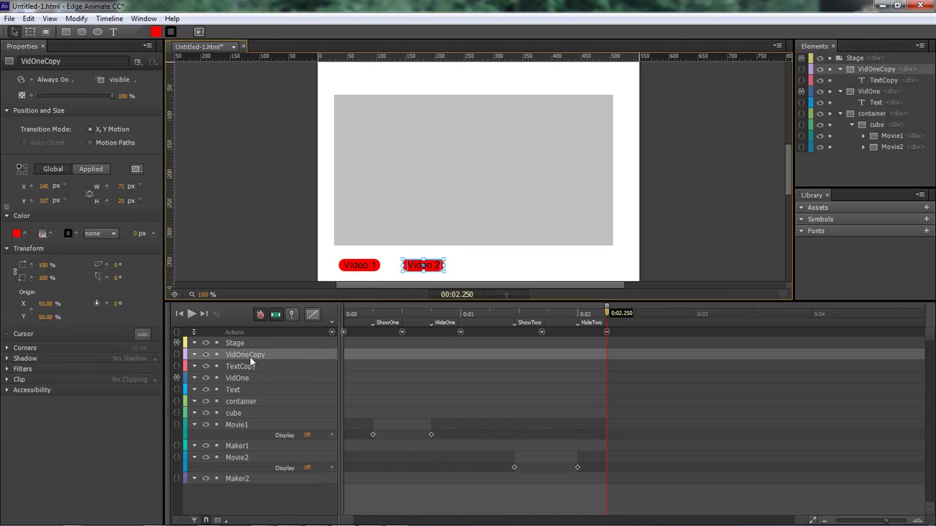
double_click(252, 356)
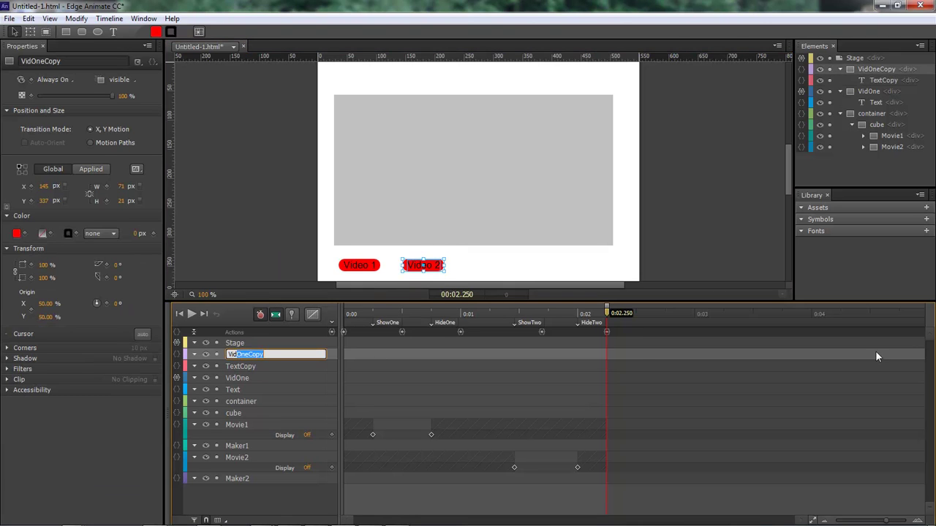
type("VidTwo")
key("Return")
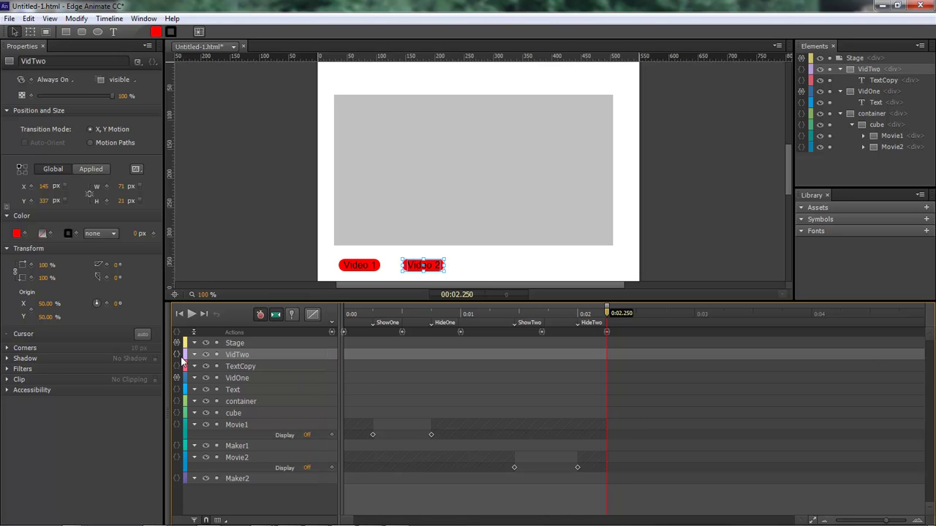
left_click(179, 354)
Give VidTwo a click action running sym.play('ShowTwo').
left_click(54, 217)
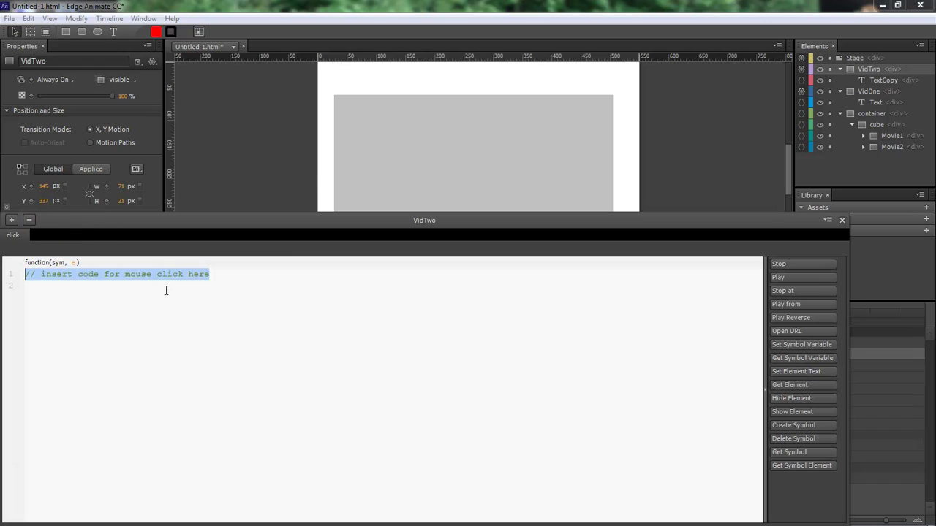
left_click(778, 304)
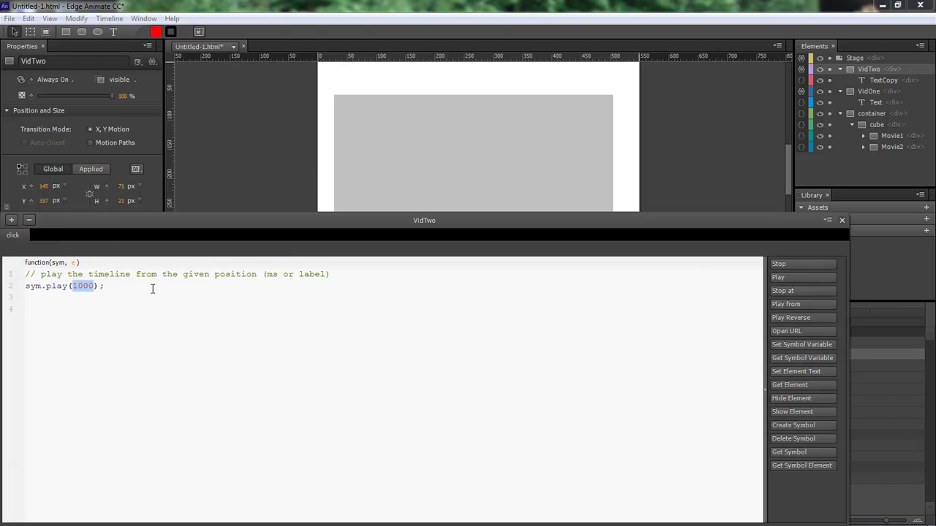
key("Return")
key("BackSpace")
type("'ShowT")
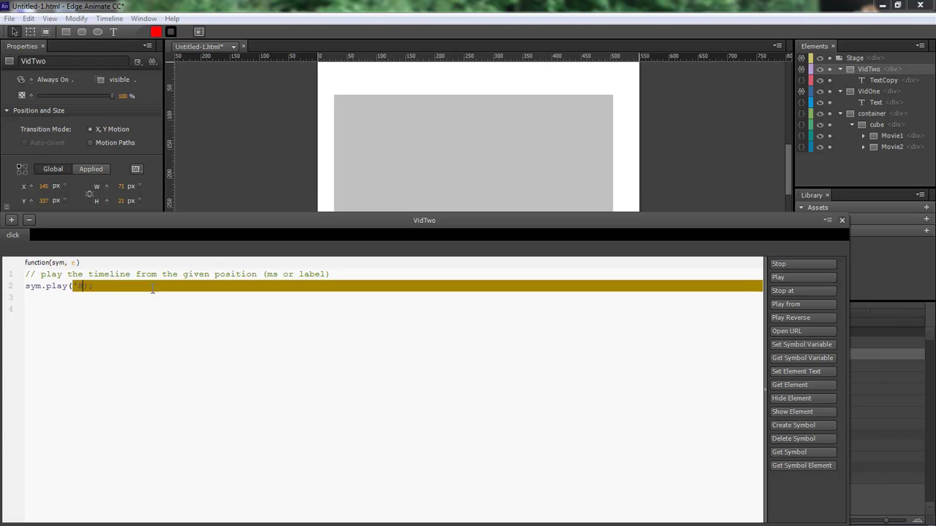
type("wo'")
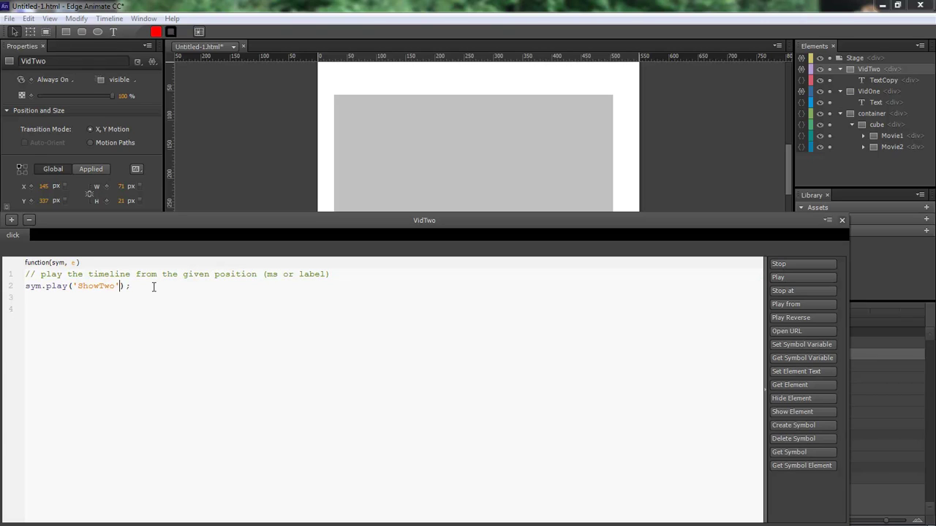
Add a dblclick action with sym.play('HideTwo'), then preview in the browser with Ctrl+Enter.
left_click(10, 221)
left_click(29, 234)
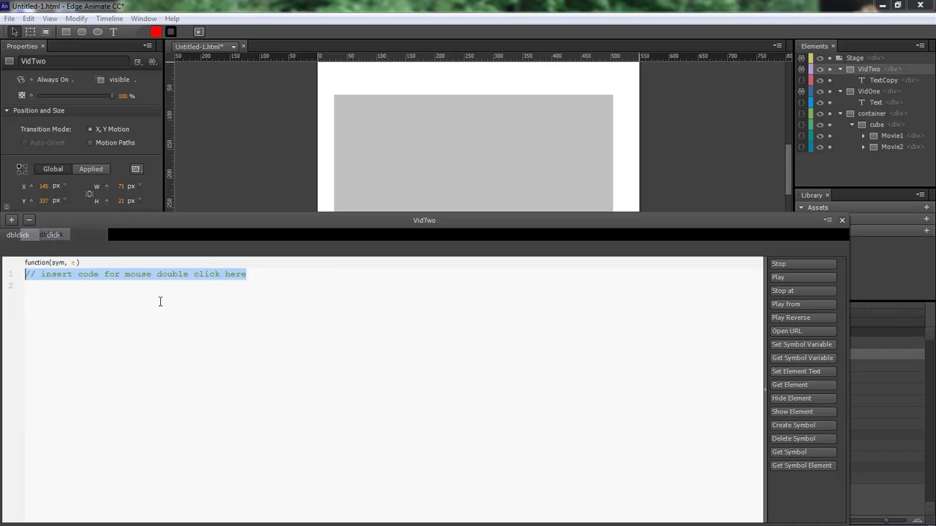
left_click(786, 304)
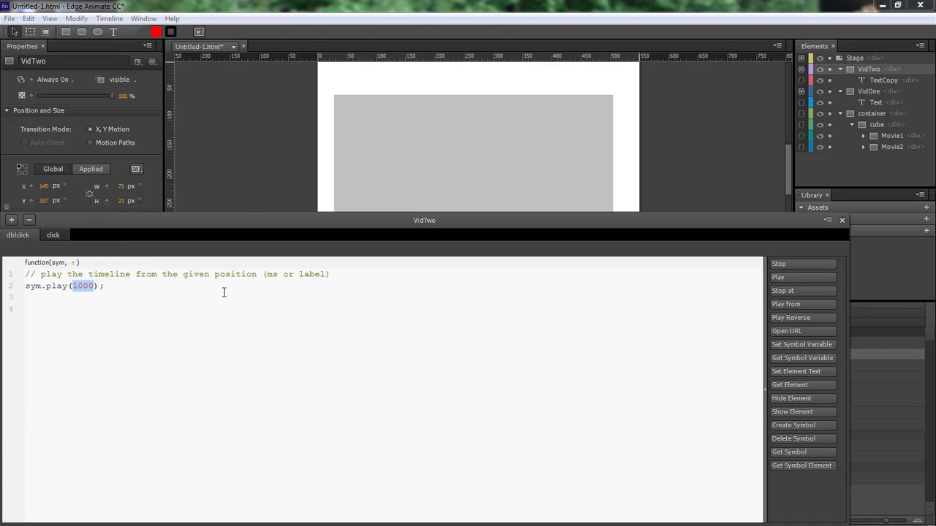
type("'Hi")
type("deTwo'")
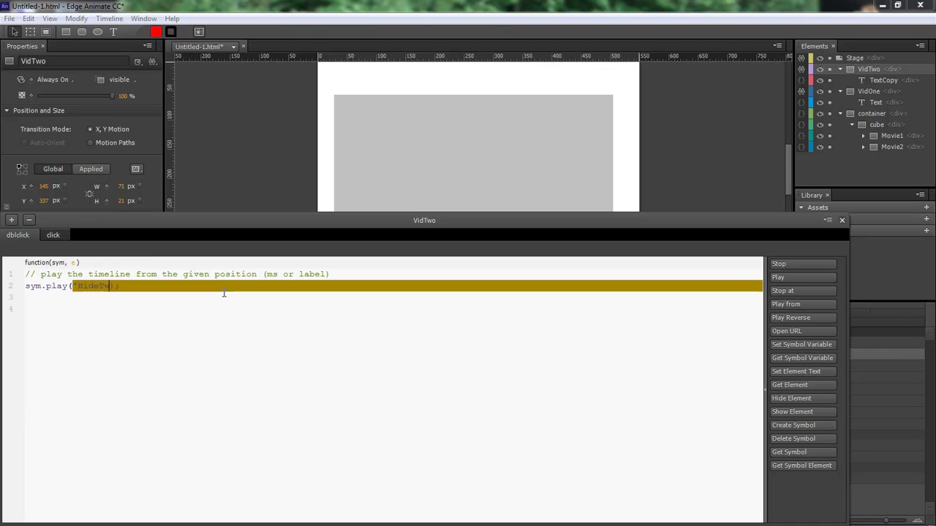
key("ctrl+Return")
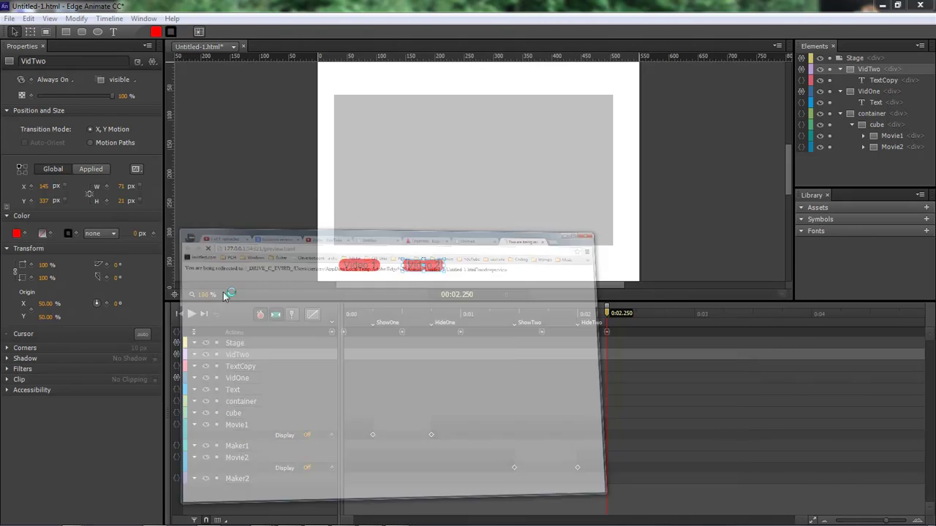
Test the Video 1 and Video 2 buttons in the Chrome preview.
left_click_drag(144, 273, 184, 292)
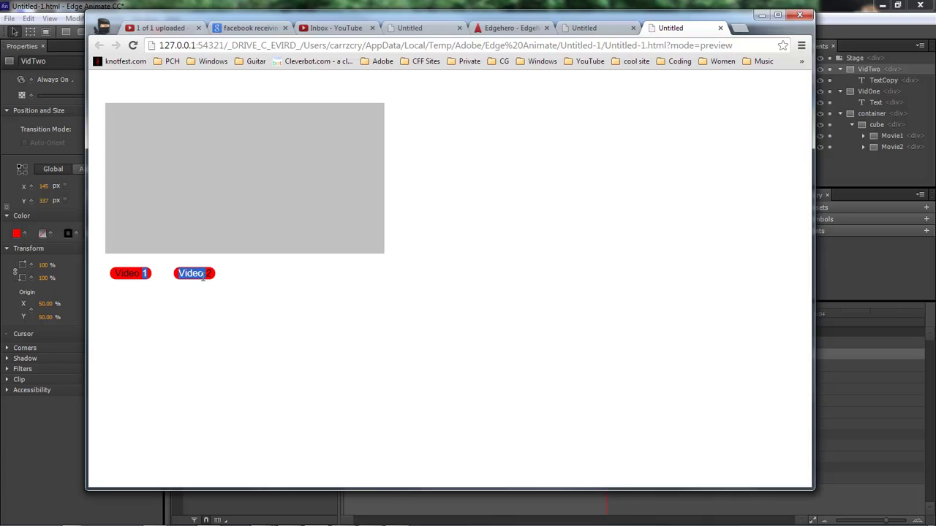
left_click(203, 275)
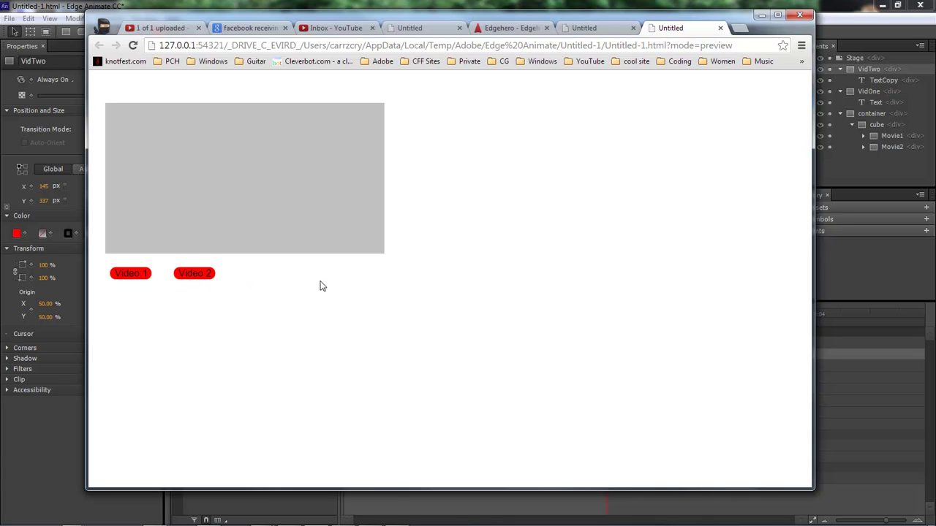